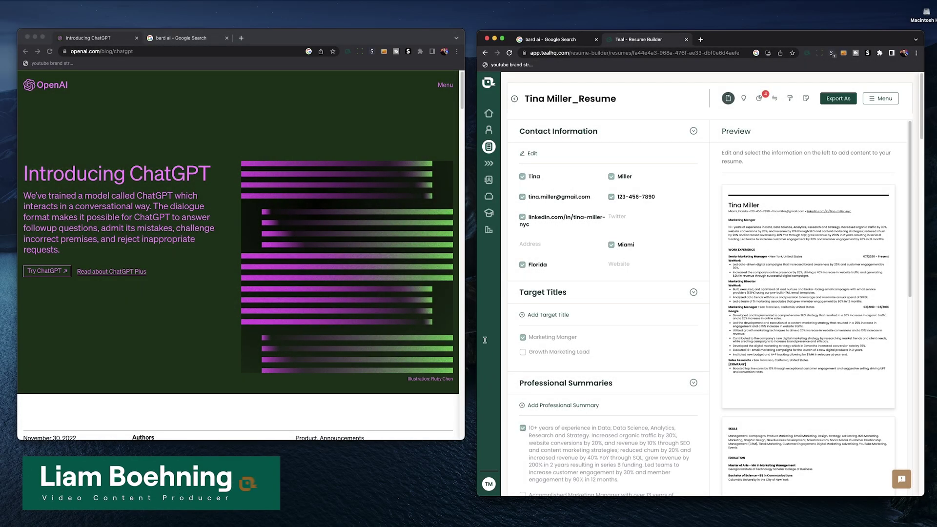
# - Close the Introducing ChatGPT article and open Bard from the 'Try Bard' search result
pyautogui.click(424, 146)
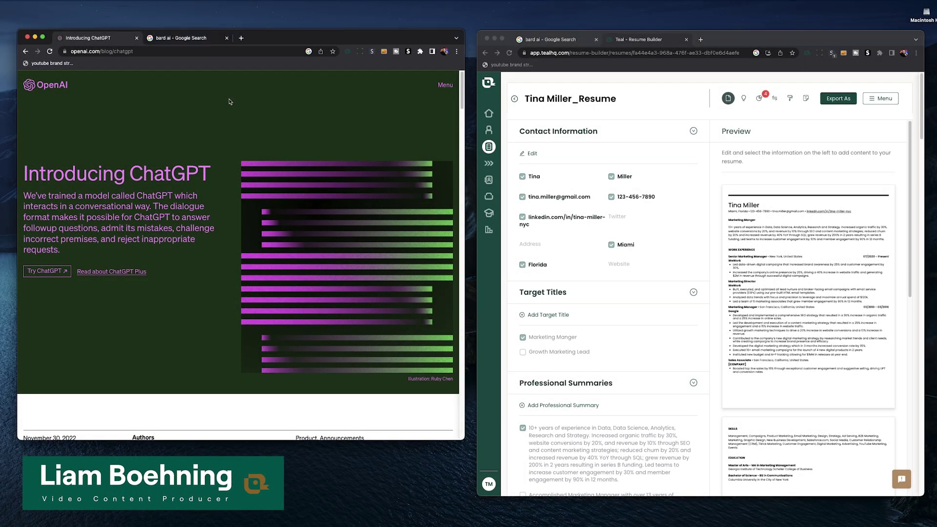
pyautogui.click(137, 37)
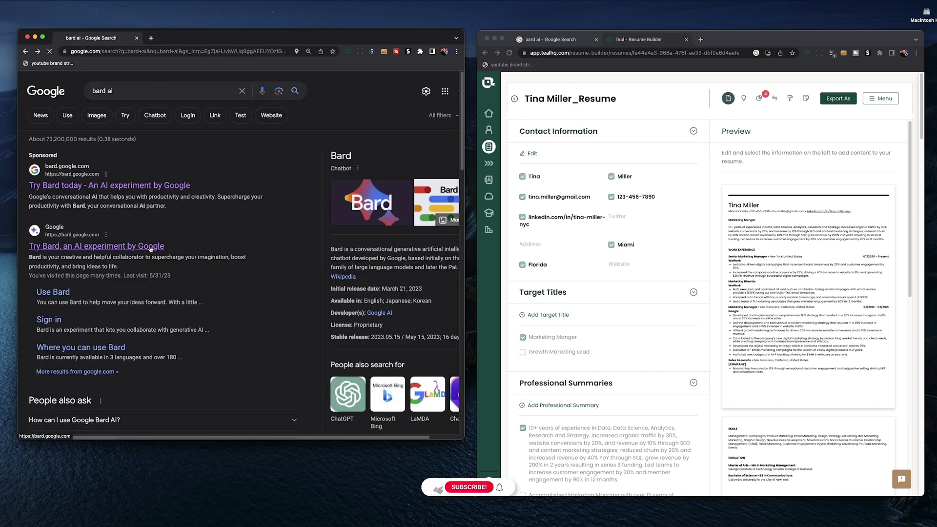
pyautogui.click(149, 247)
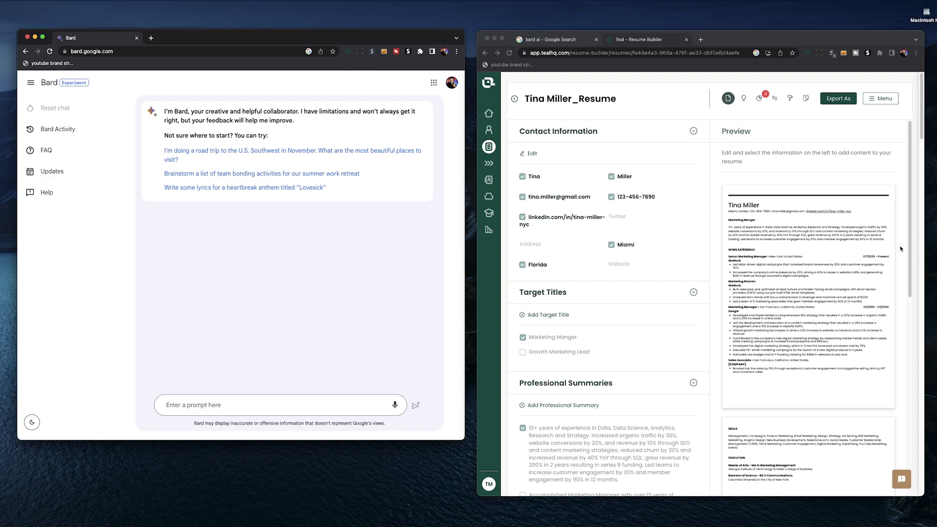
# - Narrow Teal into preview mode beside Bard and scroll to the WeWork Senior Marketing Manager bullets
pyautogui.moveTo(920, 249); pyautogui.dragTo(836, 247)
pyautogui.scroll(-3, 742, 248)
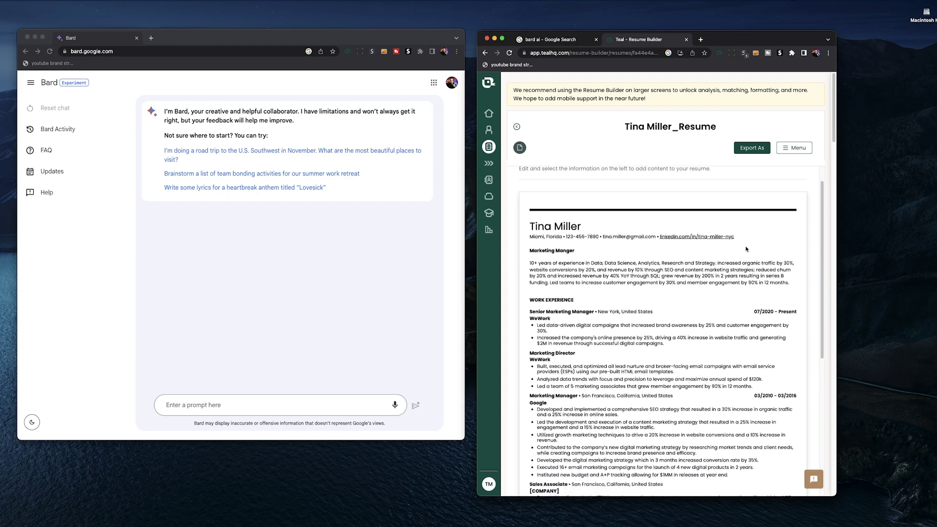
pyautogui.scroll(-1, 742, 248)
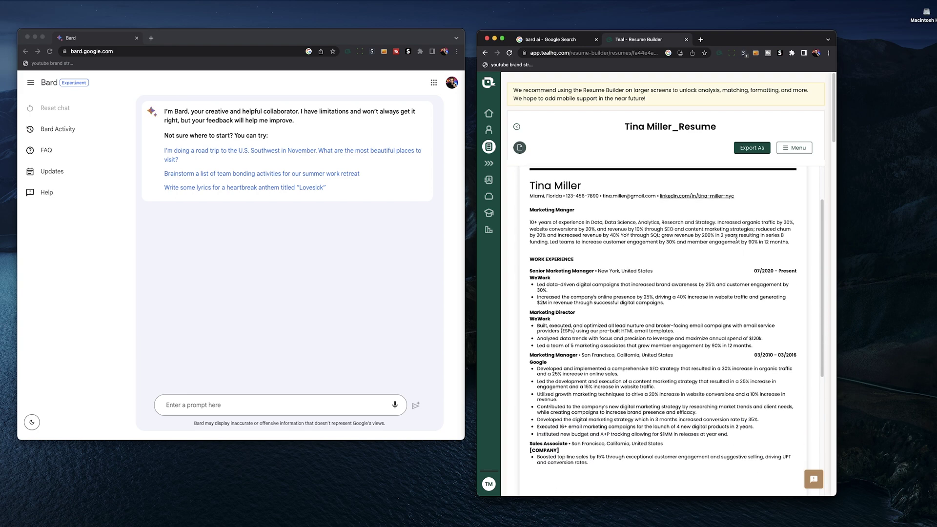
pyautogui.click(399, 234)
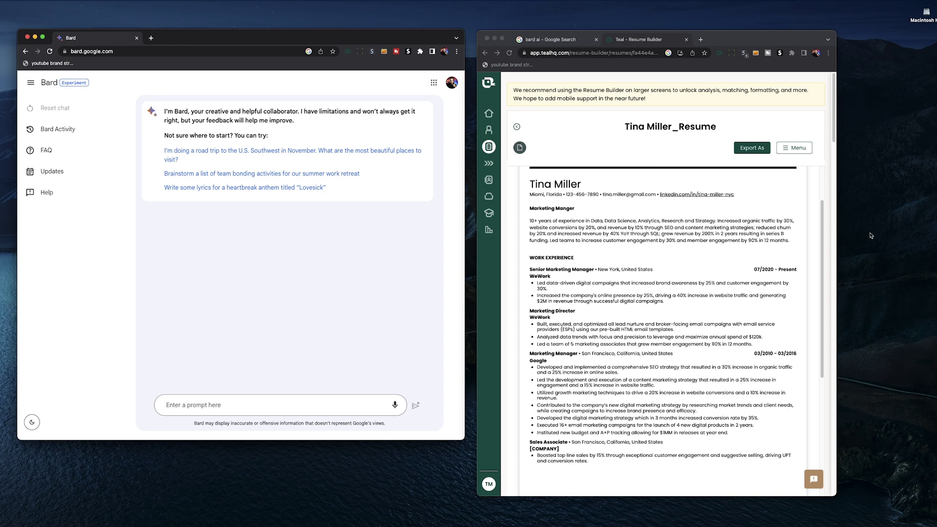
pyautogui.click(823, 229)
pyautogui.scroll(-3, 824, 239)
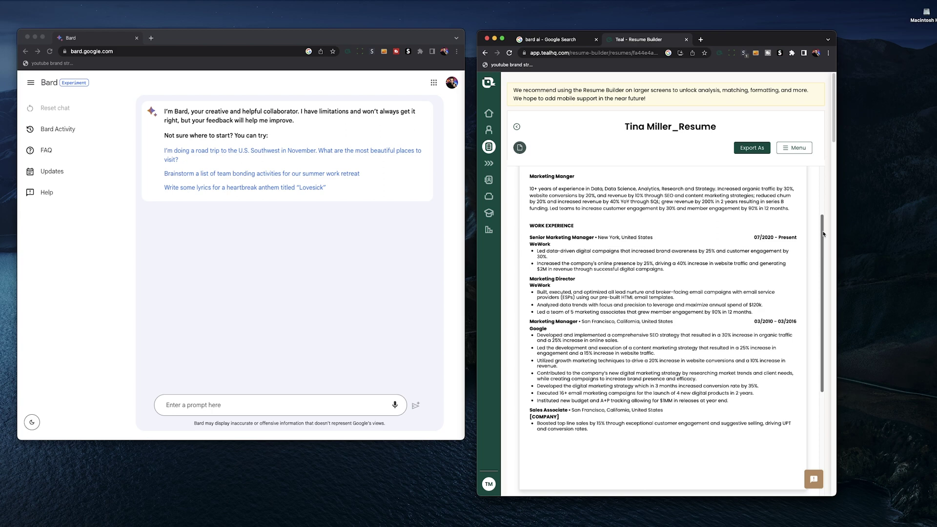
pyautogui.scroll(-9, 824, 248)
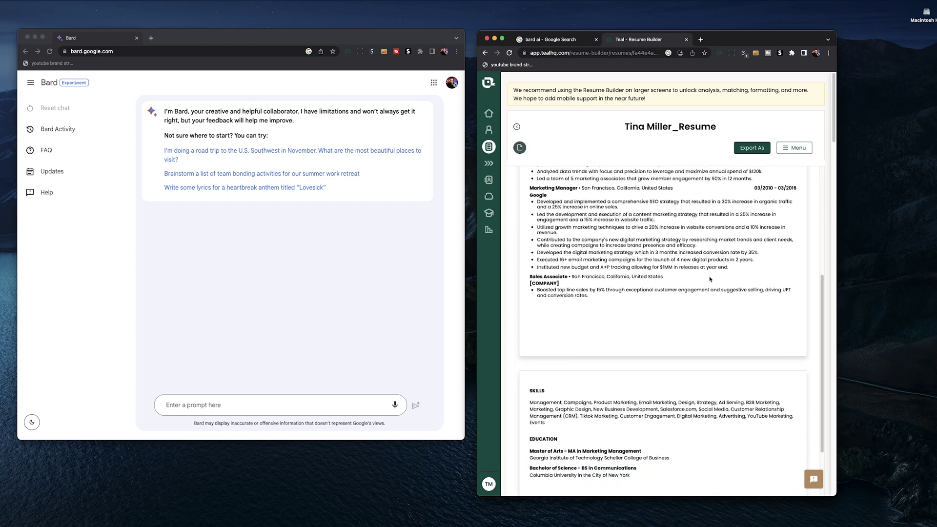
pyautogui.scroll(-3, 671, 289)
# - Send Bard 'Rewrite this resume achievement' followed by the copied online-presence bullet
pyautogui.scroll(10, 669, 291)
pyautogui.moveTo(665, 308); pyautogui.dragTo(537, 302)
pyautogui.rightClick(542, 301)
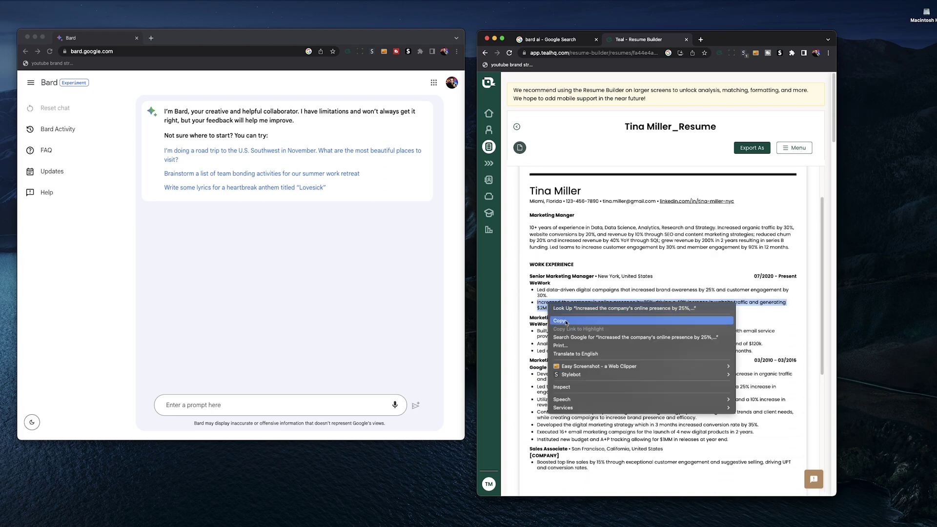
pyautogui.click(569, 322)
pyautogui.click(303, 404)
pyautogui.write('Rewrite this resume achievement')
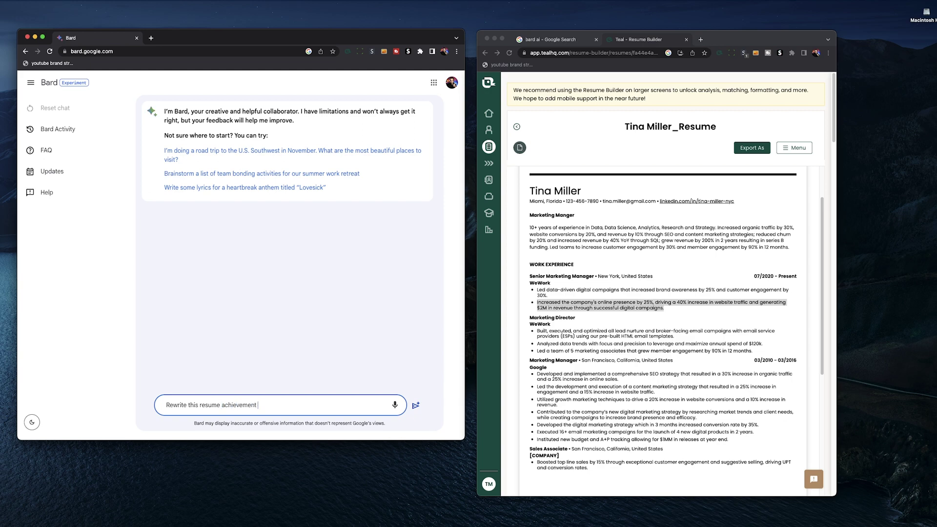
pyautogui.press('super+v')
pyautogui.press('Return')
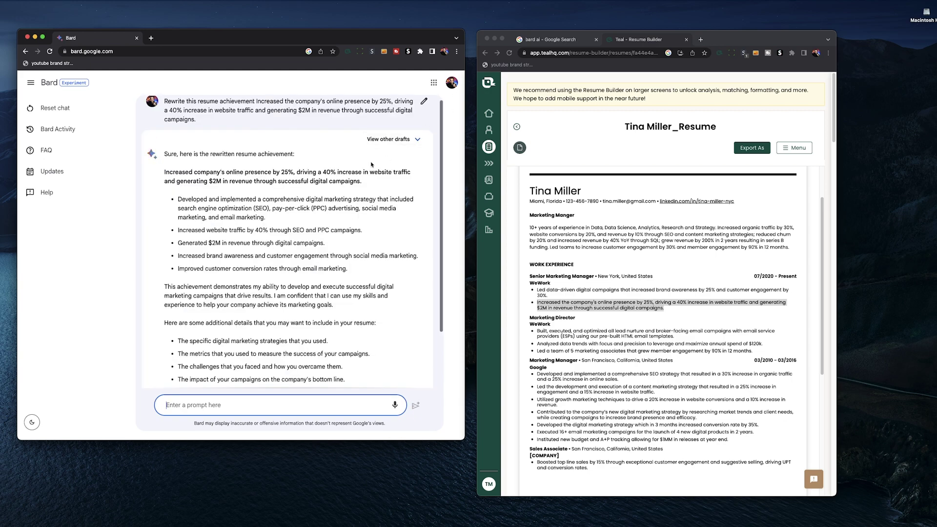
# - Replace Teal's online-presence achievement text with Bard's rewritten sentence and save it
pyautogui.moveTo(362, 181); pyautogui.dragTo(164, 171)
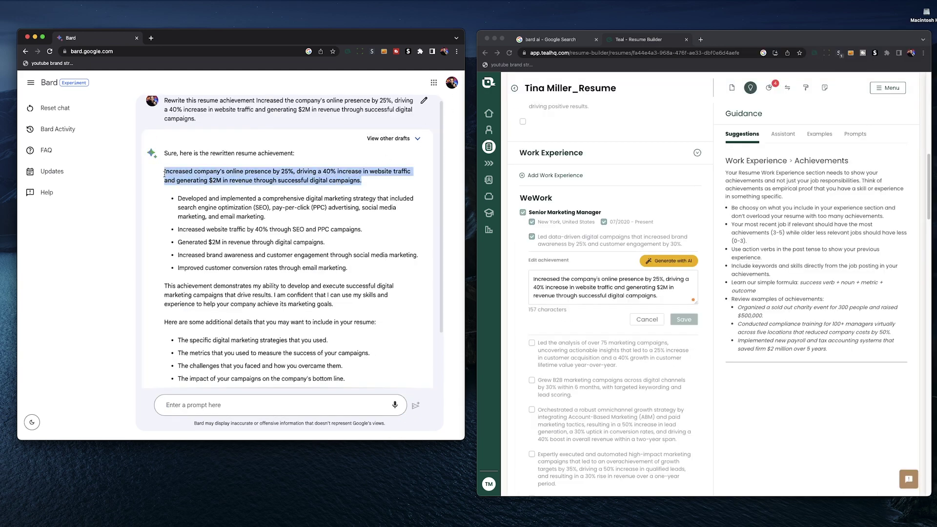
pyautogui.rightClick(174, 172)
pyautogui.click(210, 190)
pyautogui.moveTo(660, 297); pyautogui.dragTo(516, 280)
pyautogui.press('BackSpace')
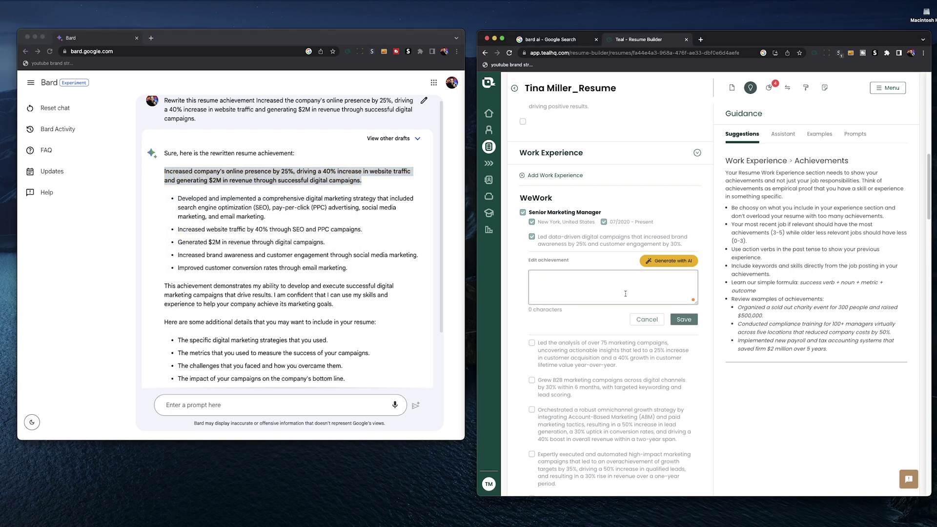
pyautogui.rightClick(562, 282)
pyautogui.click(605, 339)
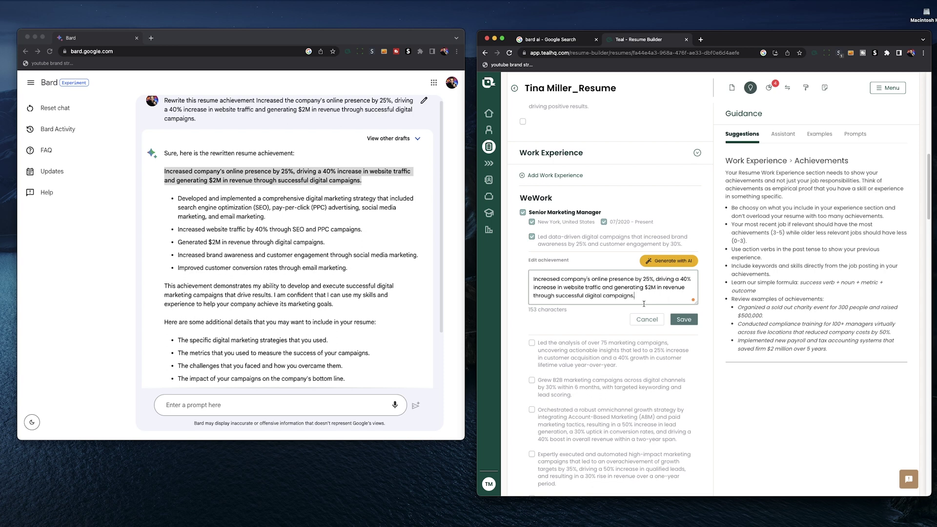
pyautogui.click(683, 320)
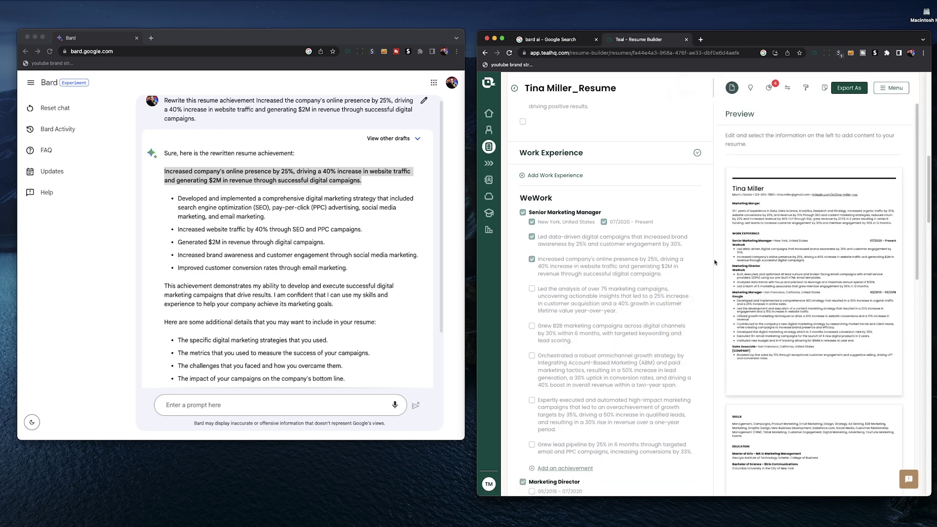
# - Reload Bard for a fresh chat, with Teal narrowed to preview and Bard widened
pyautogui.click(50, 52)
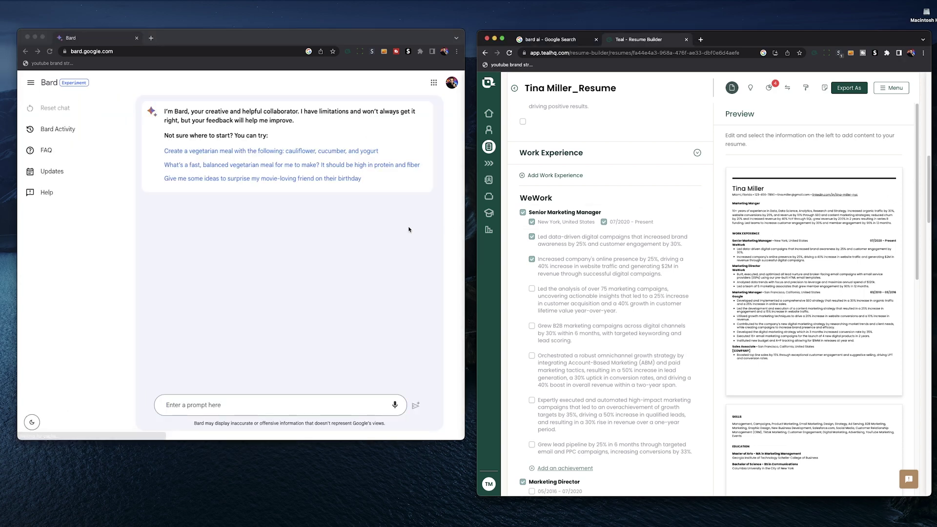
pyautogui.moveTo(477, 222); pyautogui.dragTo(560, 222)
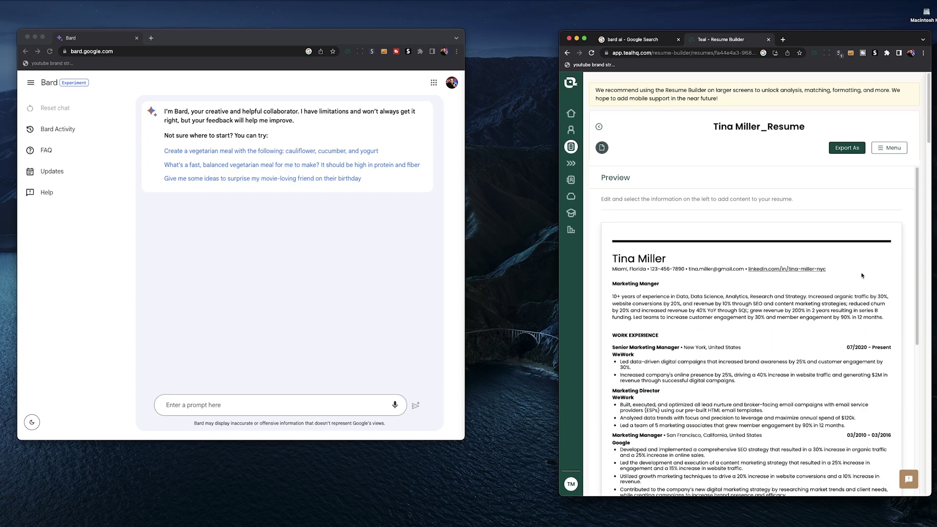
pyautogui.scroll(-2, 830, 293)
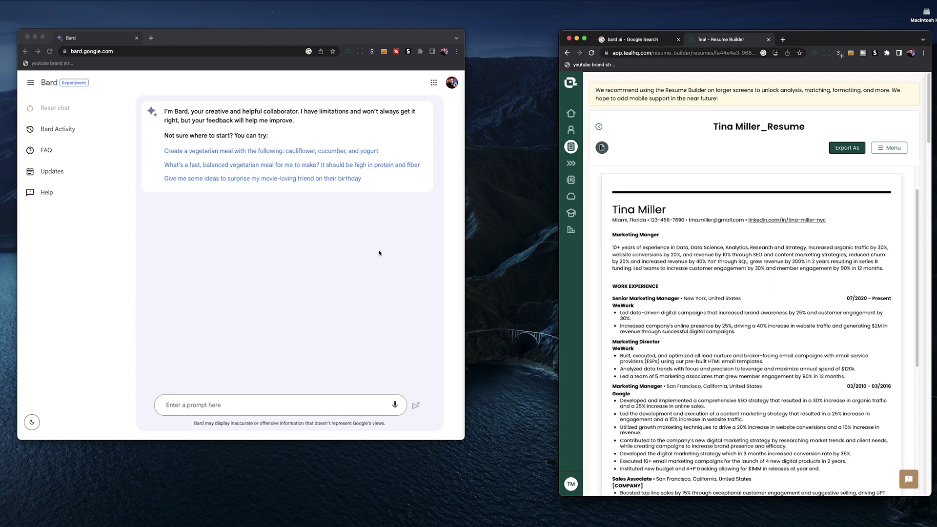
pyautogui.click(379, 253)
pyautogui.moveTo(466, 247); pyautogui.dragTo(541, 251)
pyautogui.click(710, 291)
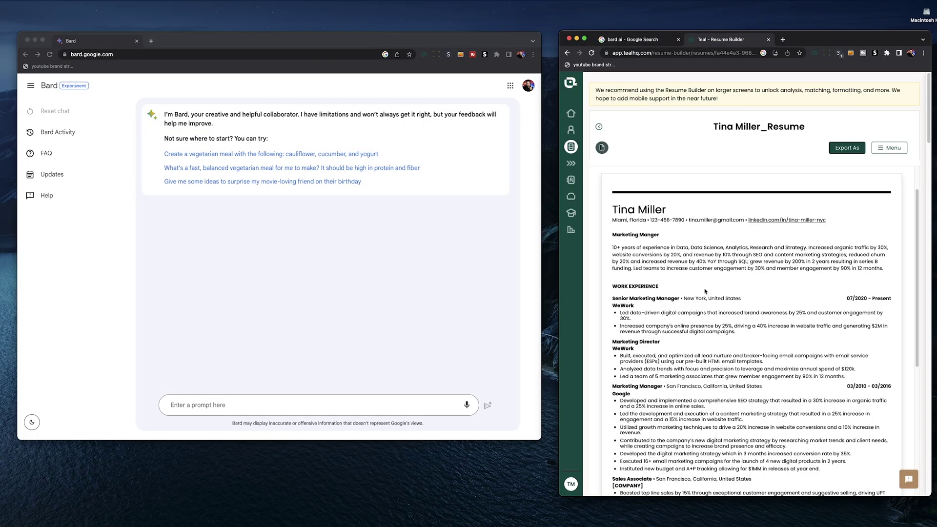
pyautogui.moveTo(613, 249); pyautogui.dragTo(886, 271)
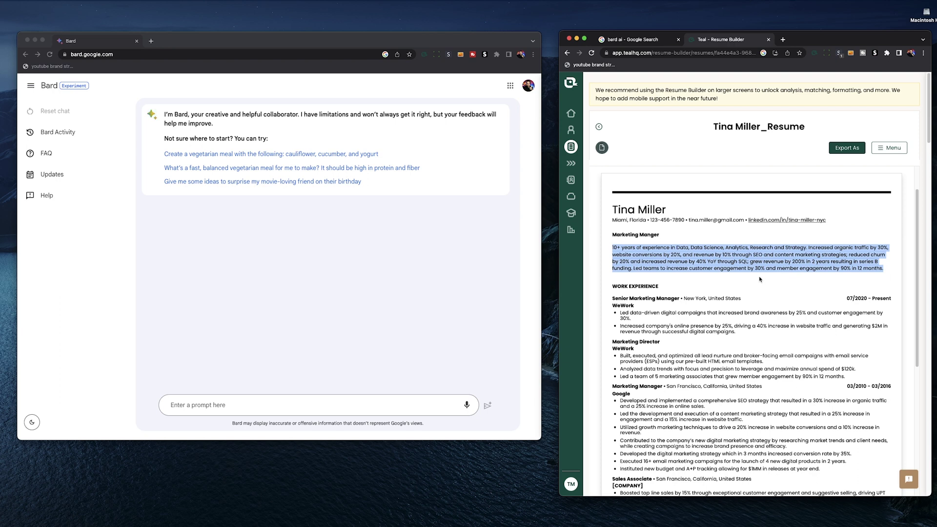
pyautogui.click(639, 260)
pyautogui.click(187, 367)
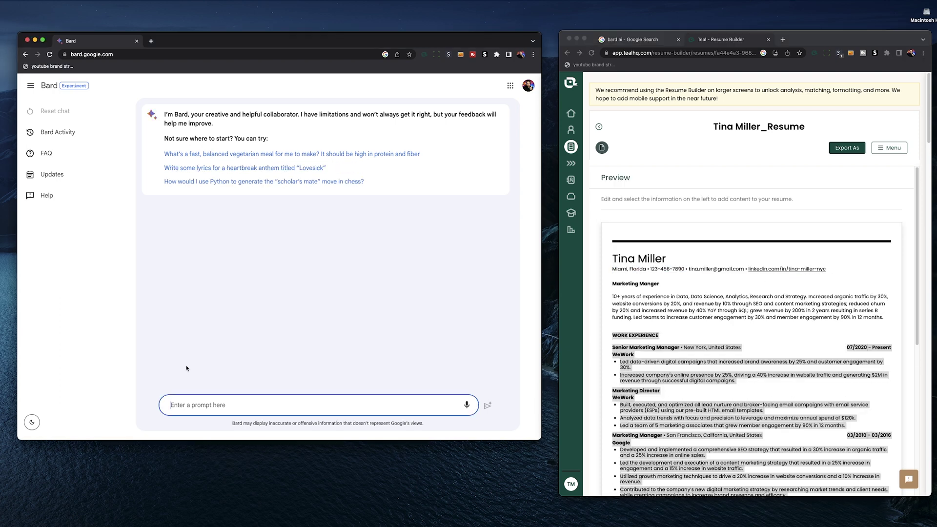
# - Send Bard 'Create a professional summary based on my resume below:' with the copied resume text
pyautogui.click(195, 405)
pyautogui.write('Create a professional summary based on my resume below:')
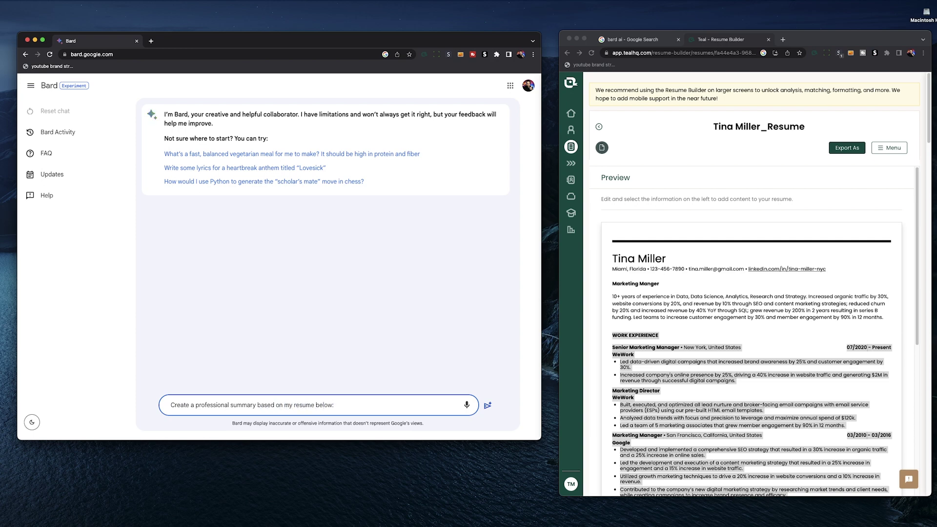
pyautogui.hotkey('shift', 'Return')
pyautogui.press('super+grave')
pyautogui.scroll(-10, 696, 316)
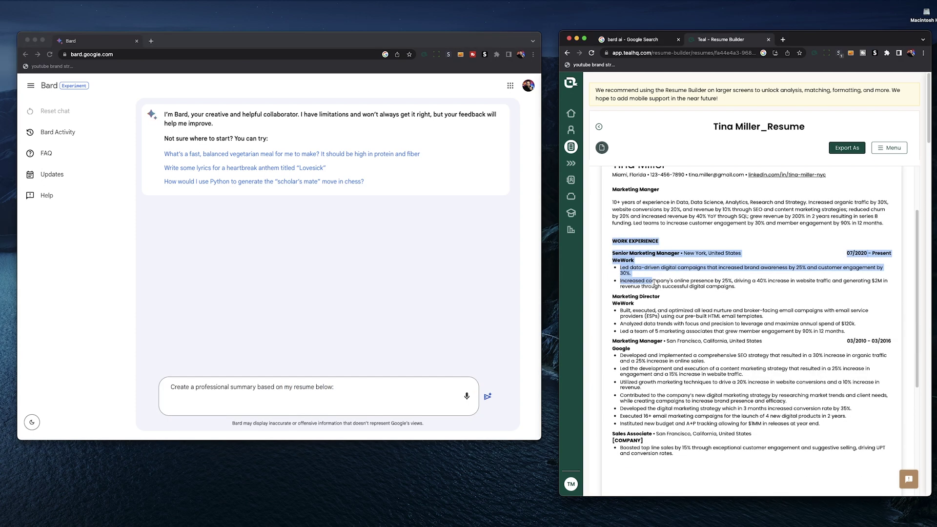
pyautogui.scroll(-2, 696, 317)
pyautogui.moveTo(696, 317); pyautogui.dragTo(732, 344)
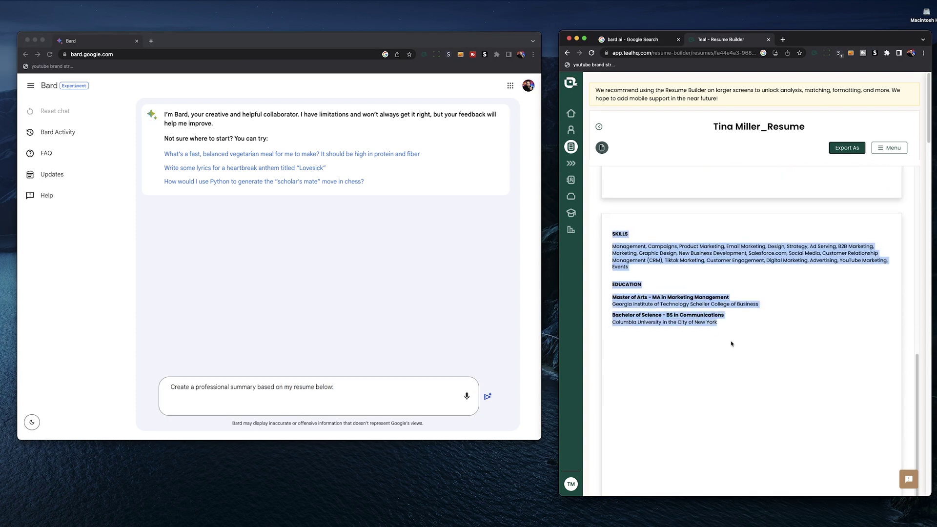
pyautogui.rightClick(627, 286)
pyautogui.click(647, 304)
pyautogui.click(172, 398)
pyautogui.rightClick(174, 397)
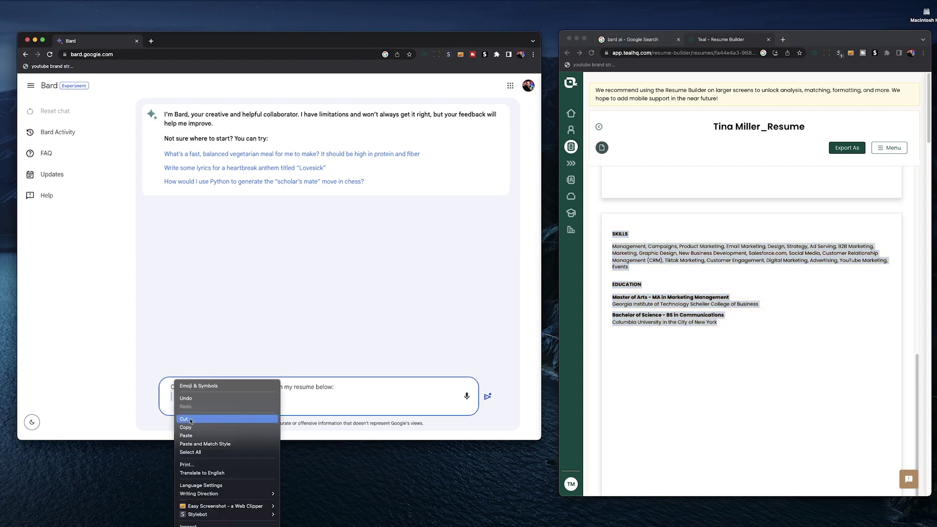
pyautogui.click(186, 435)
pyautogui.click(488, 380)
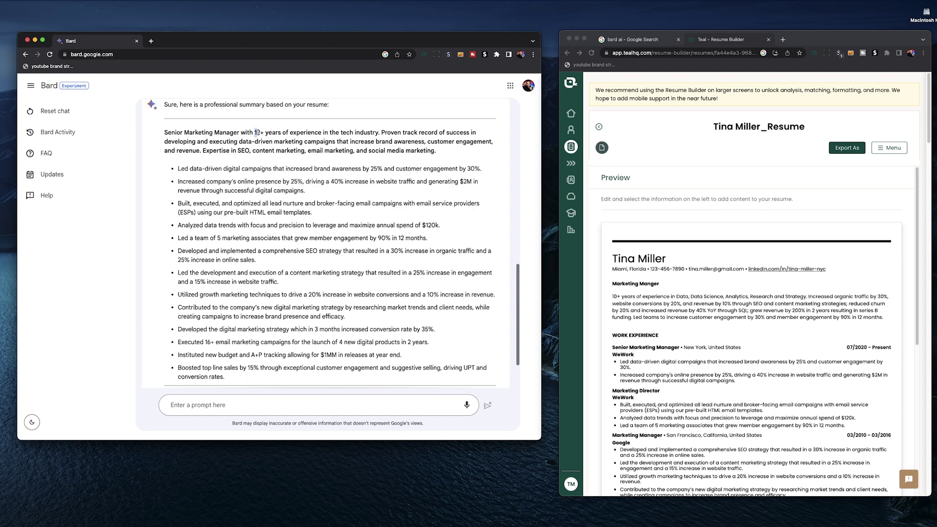
# - Review Bard's summary, noting 12+ years, data-driven campaigns and the 25% bullet
pyautogui.moveTo(255, 133); pyautogui.dragTo(280, 133)
pyautogui.moveTo(212, 142); pyautogui.dragTo(336, 142)
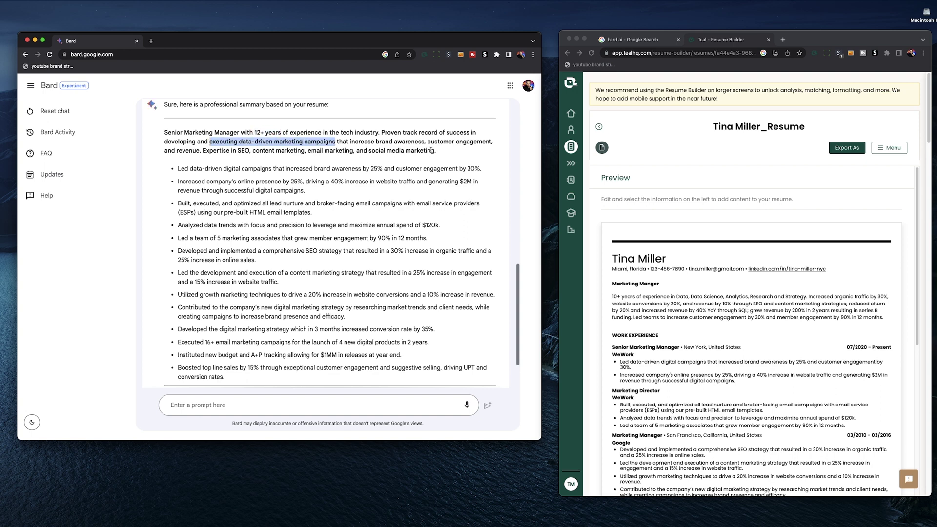
pyautogui.click(447, 155)
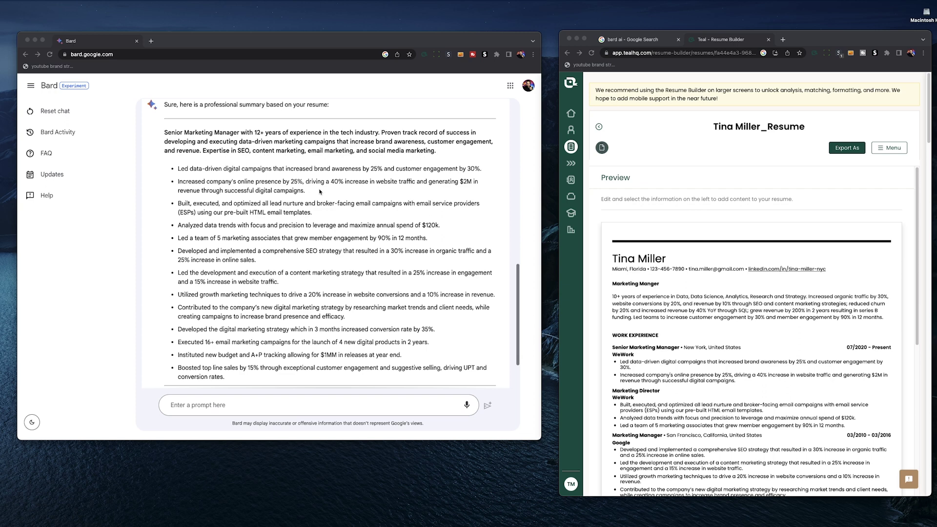
pyautogui.click(141, 237)
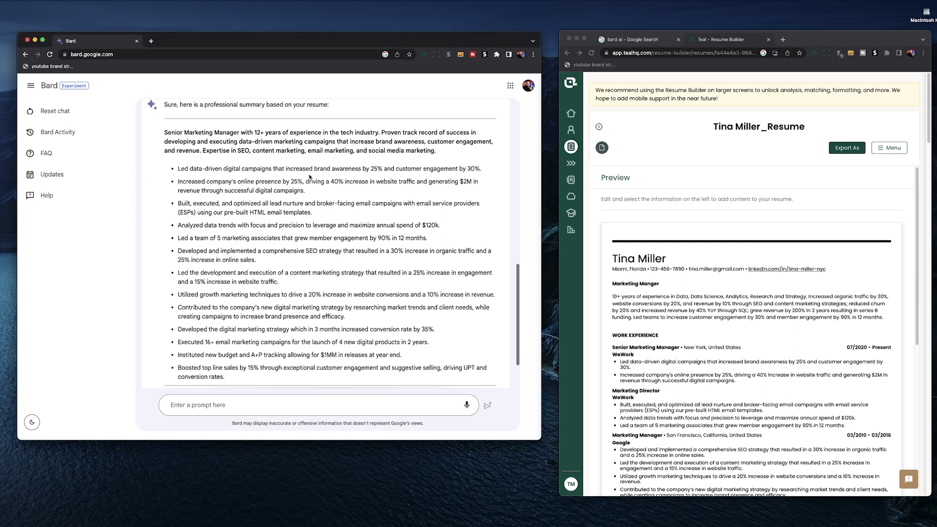
pyautogui.moveTo(369, 169); pyautogui.dragTo(382, 169)
pyautogui.click(385, 163)
pyautogui.moveTo(542, 269); pyautogui.dragTo(480, 271)
# - Paste Bard's 'Senior Marketing Manager with 12+ years' summary into Teal's new summary and save
pyautogui.click(558, 272)
pyautogui.moveTo(559, 272); pyautogui.dragTo(477, 271)
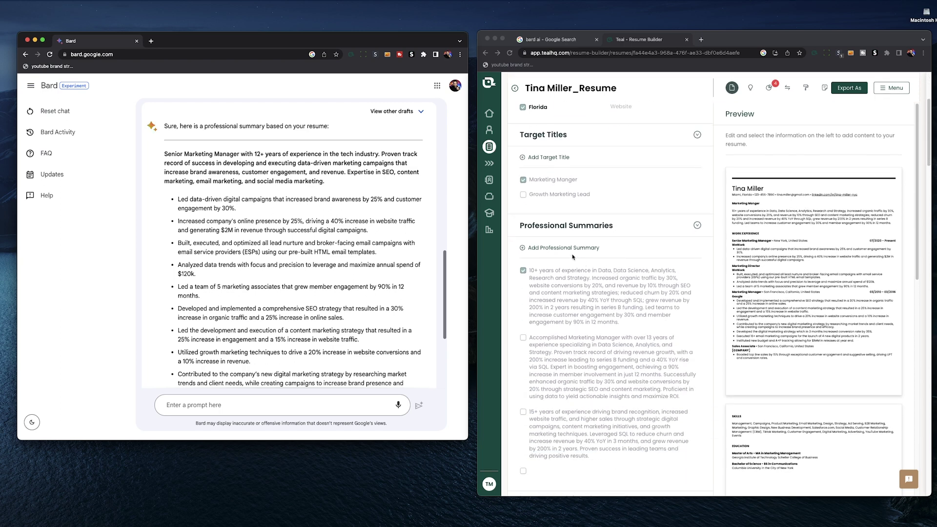
pyautogui.click(554, 248)
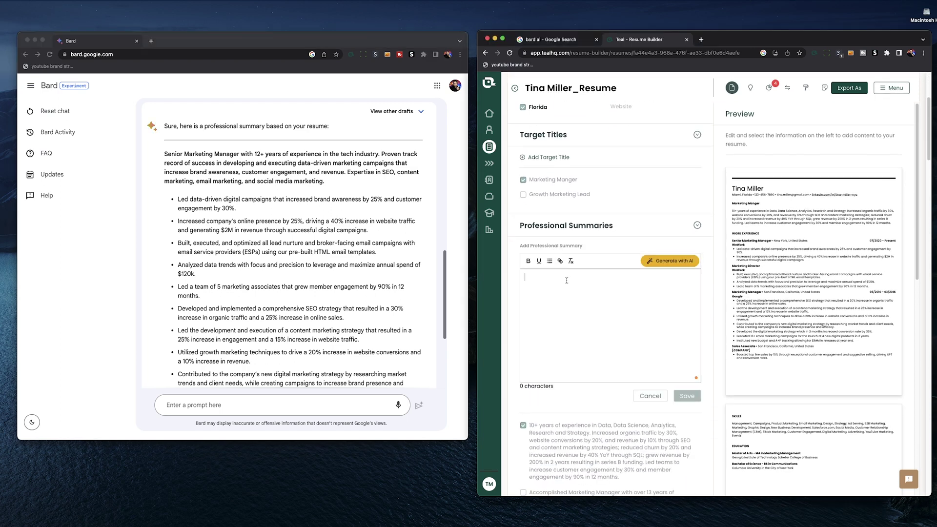
pyautogui.moveTo(325, 181); pyautogui.dragTo(171, 152)
pyautogui.rightClick(171, 152)
pyautogui.click(195, 169)
pyautogui.rightClick(535, 274)
pyautogui.click(576, 333)
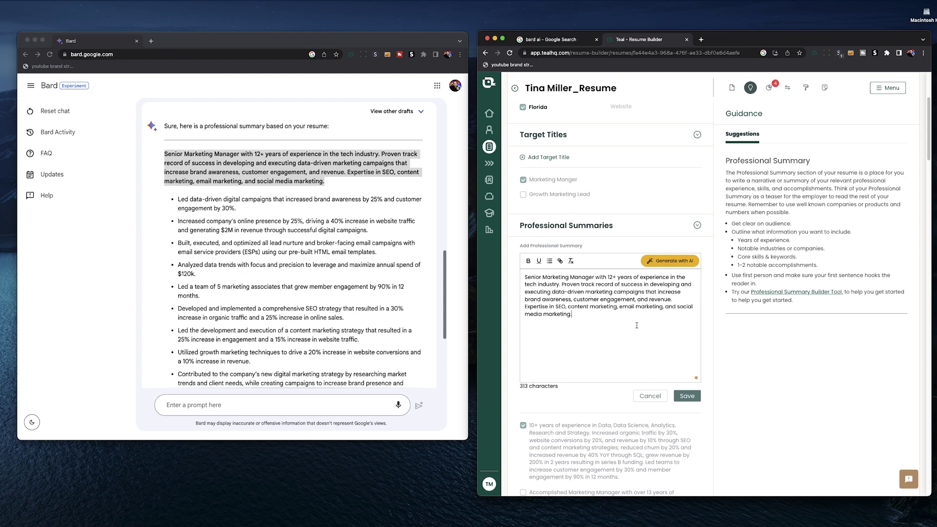
pyautogui.click(691, 397)
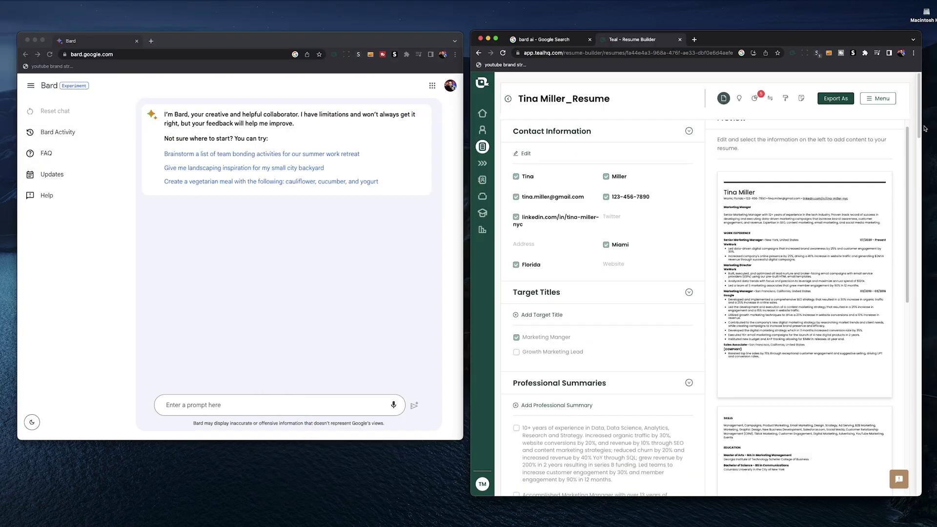
pyautogui.scroll(-10, 914, 219)
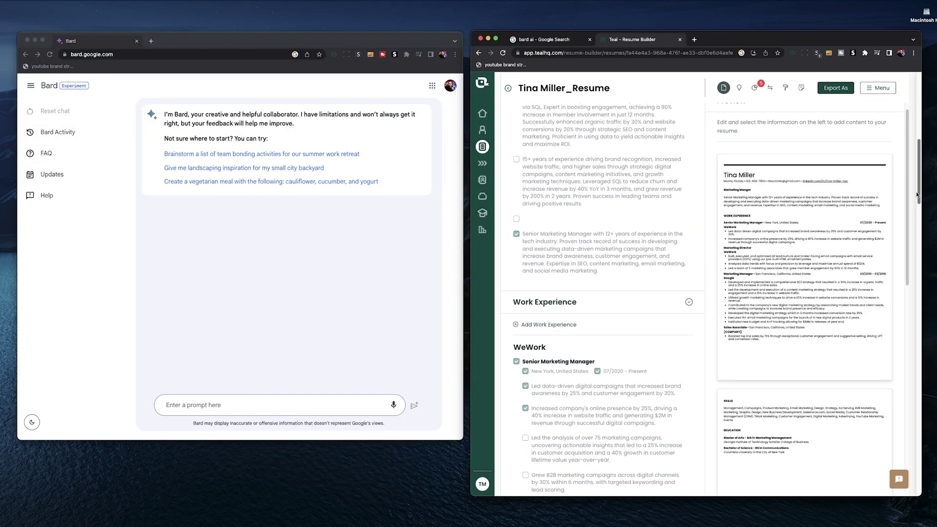
# - Add an empty achievement under Senior Marketing Manager and view the Guidance Assistant and Examples
pyautogui.click(342, 262)
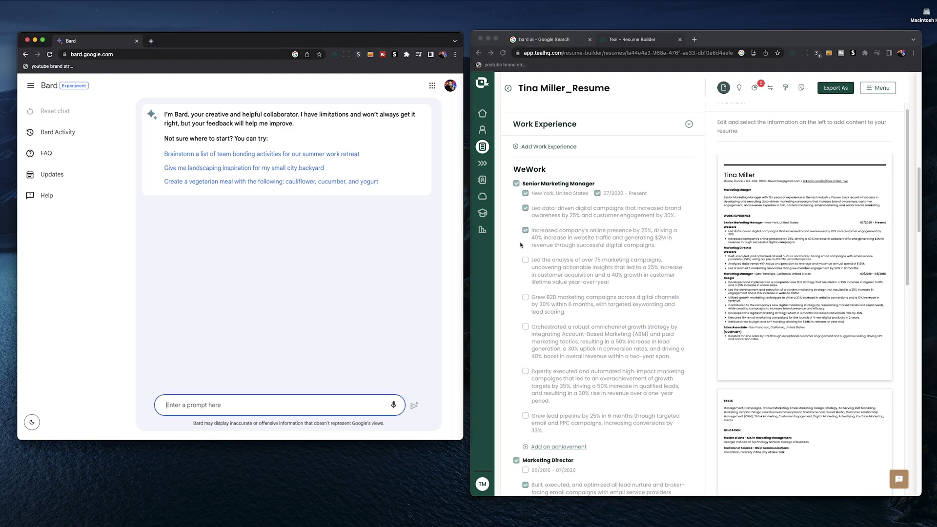
pyautogui.scroll(-4, 584, 252)
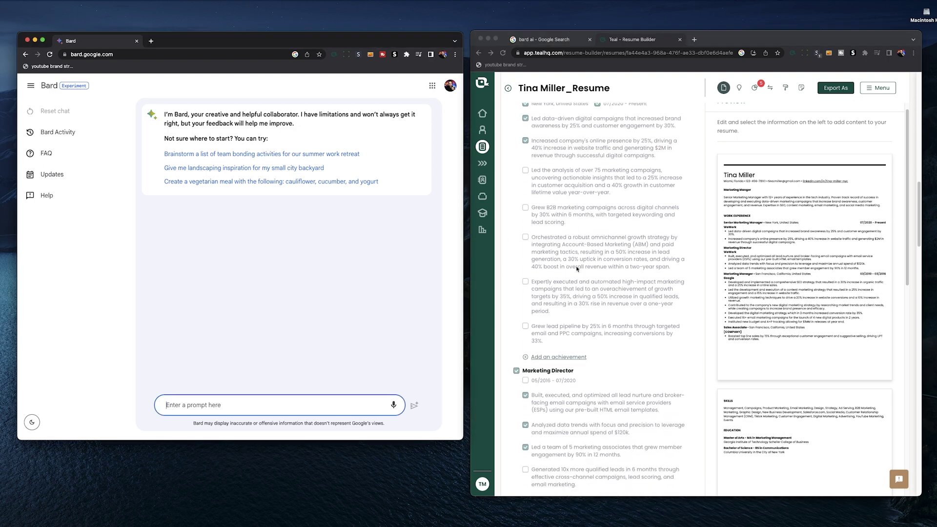
pyautogui.click(563, 357)
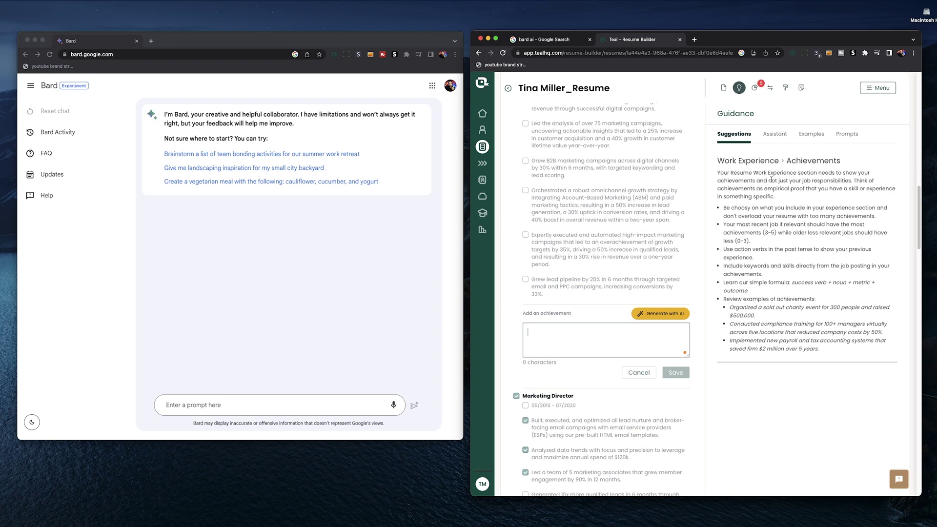
pyautogui.click(775, 135)
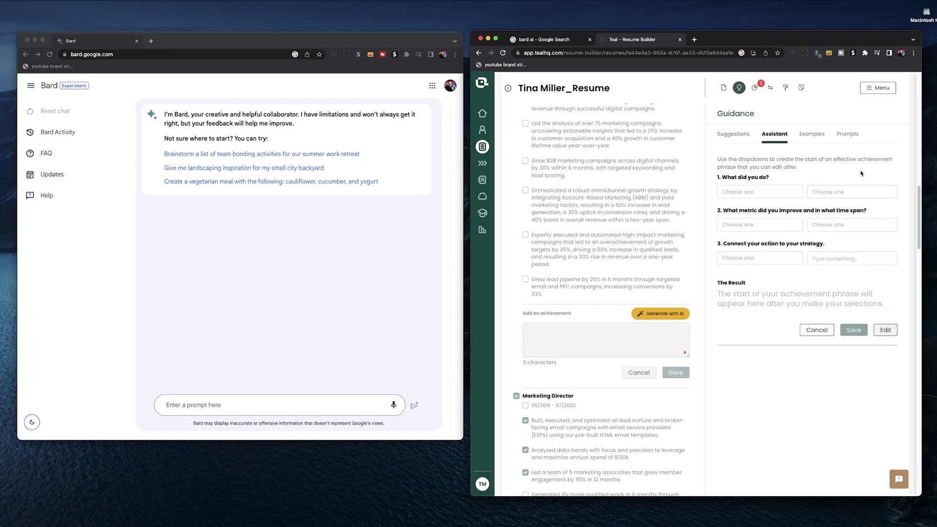
pyautogui.click(812, 136)
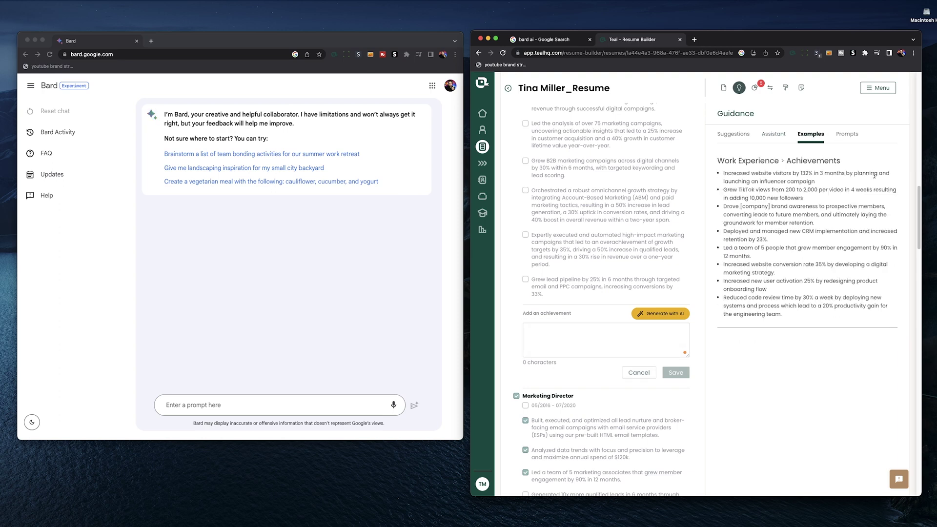
pyautogui.click(179, 412)
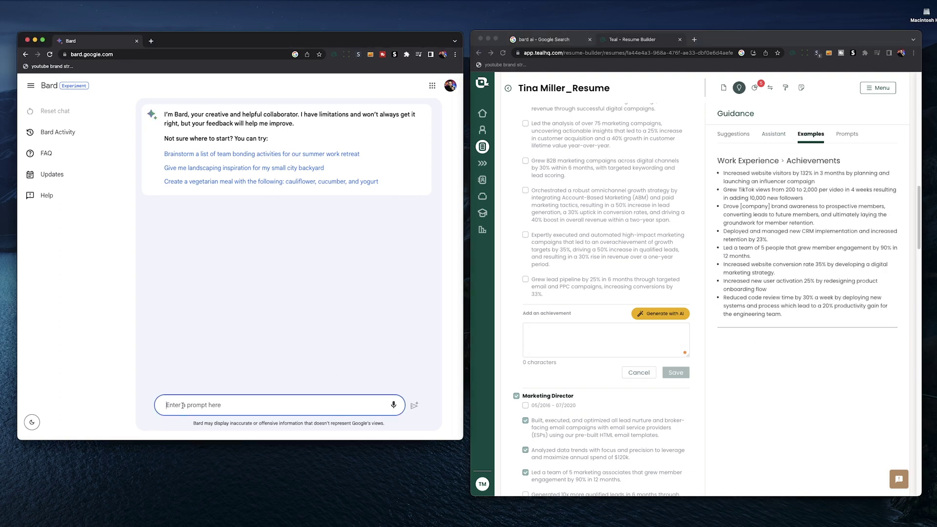
pyautogui.rightClick(183, 405)
# - Send Bard the achievements-with-metrics prompt plus the Account and Strategy Lead job description
pyautogui.click(205, 461)
pyautogui.hotkey('shift', 'Return')
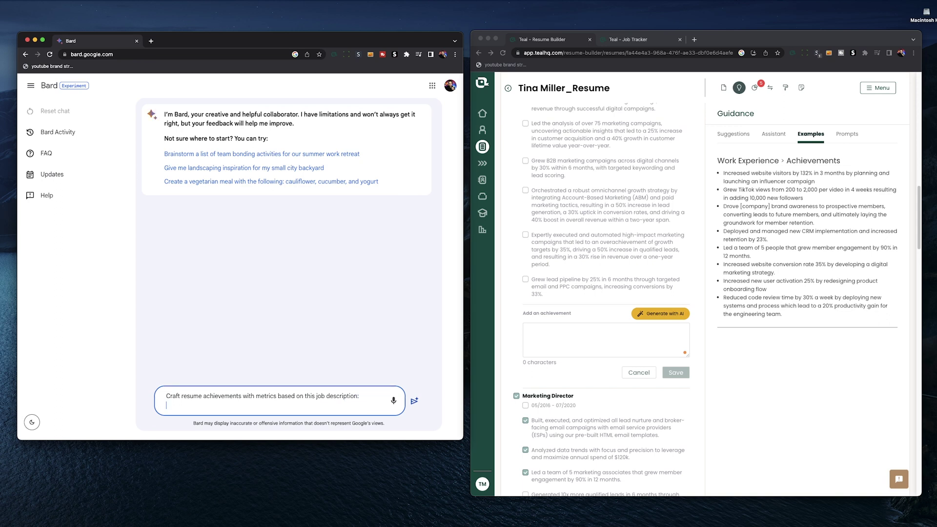
pyautogui.hotkey('shift', 'Return')
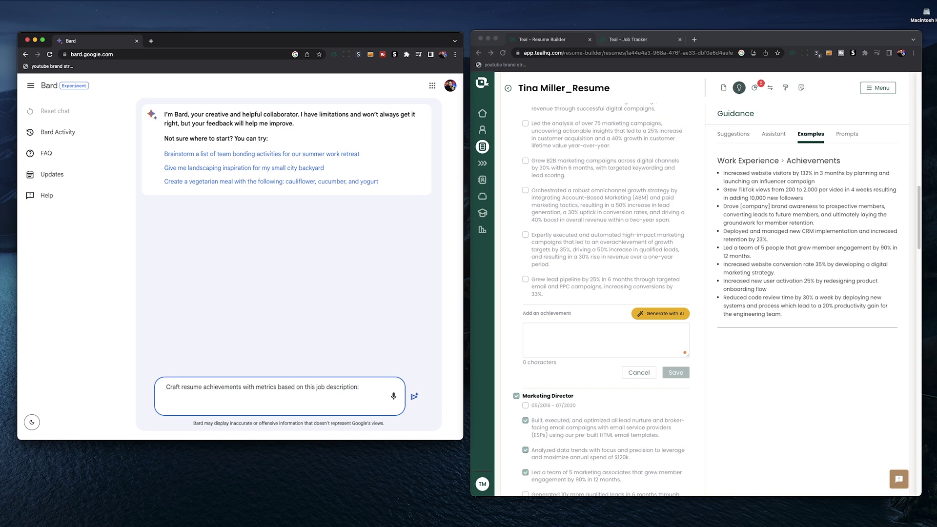
pyautogui.click(629, 39)
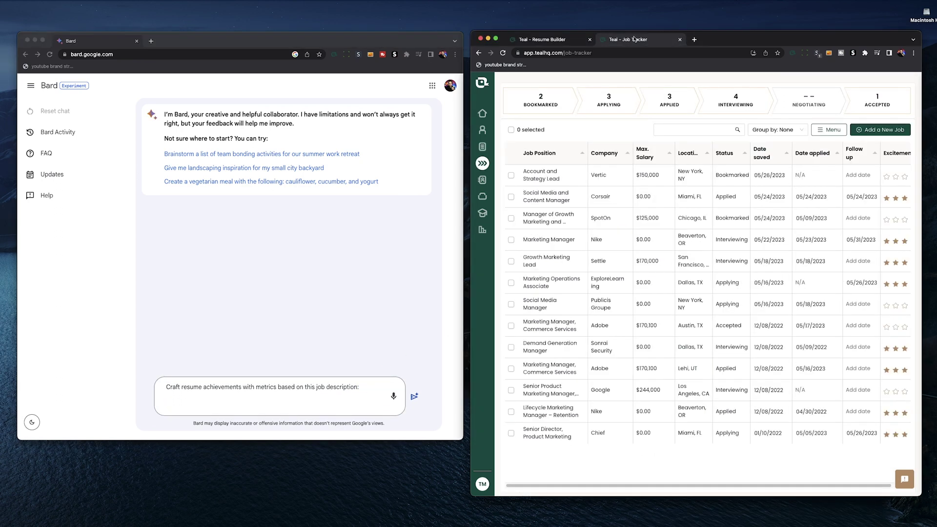
pyautogui.click(575, 176)
pyautogui.moveTo(575, 278); pyautogui.dragTo(584, 406)
pyautogui.rightClick(556, 294)
pyautogui.click(576, 315)
pyautogui.rightClick(170, 405)
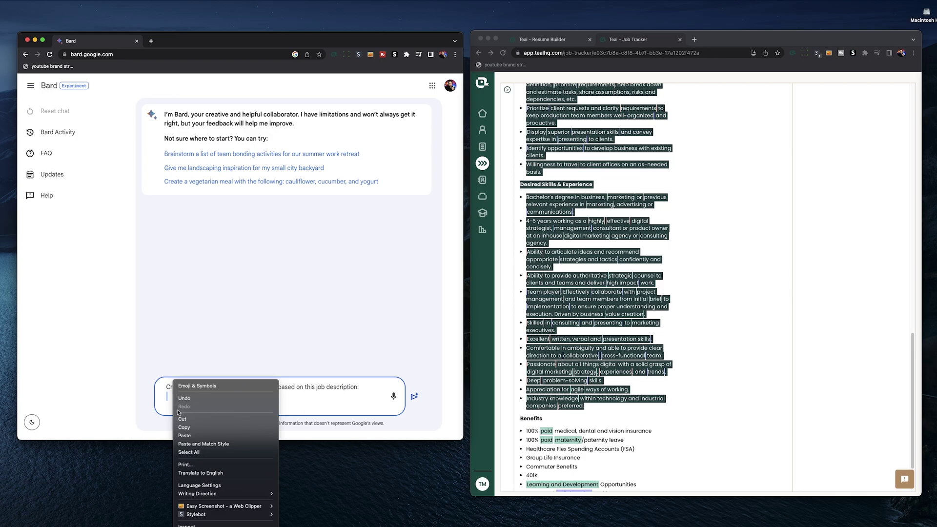
pyautogui.click(195, 436)
pyautogui.press('Return')
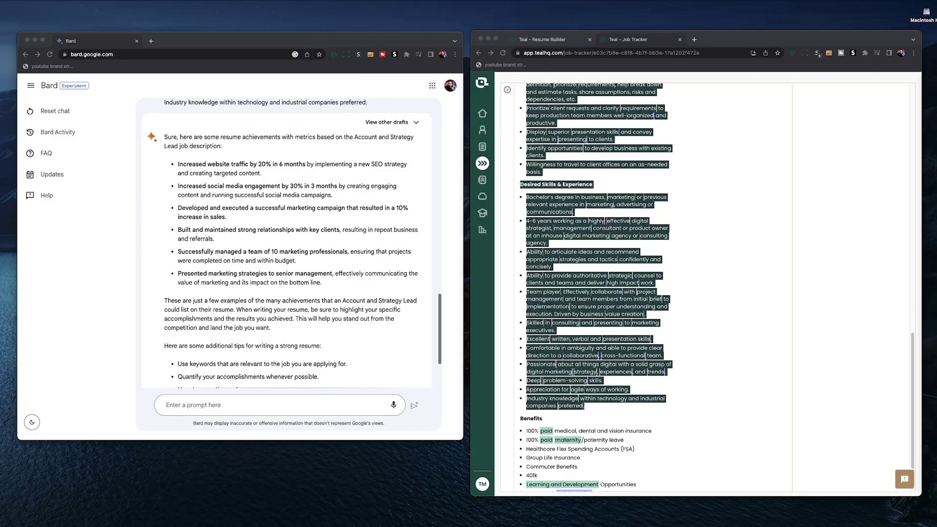
pyautogui.click(145, 199)
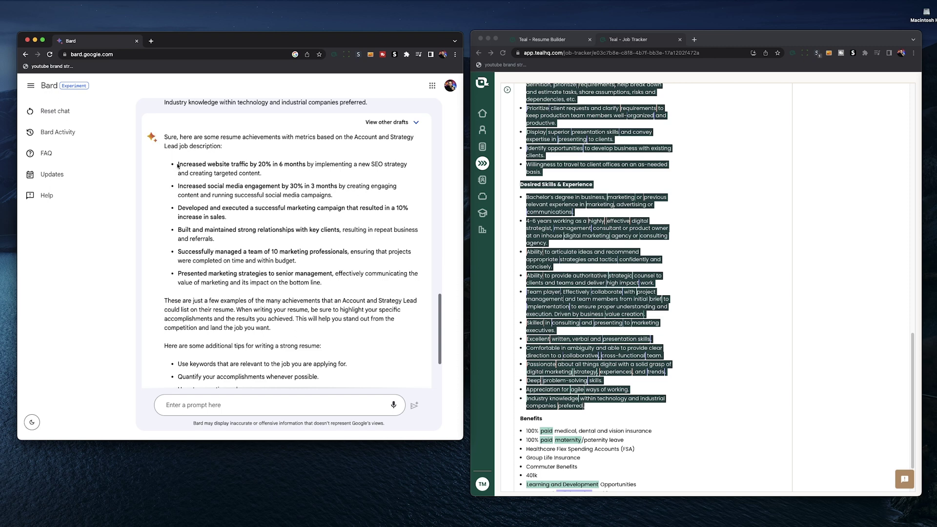
pyautogui.moveTo(177, 165); pyautogui.dragTo(279, 173)
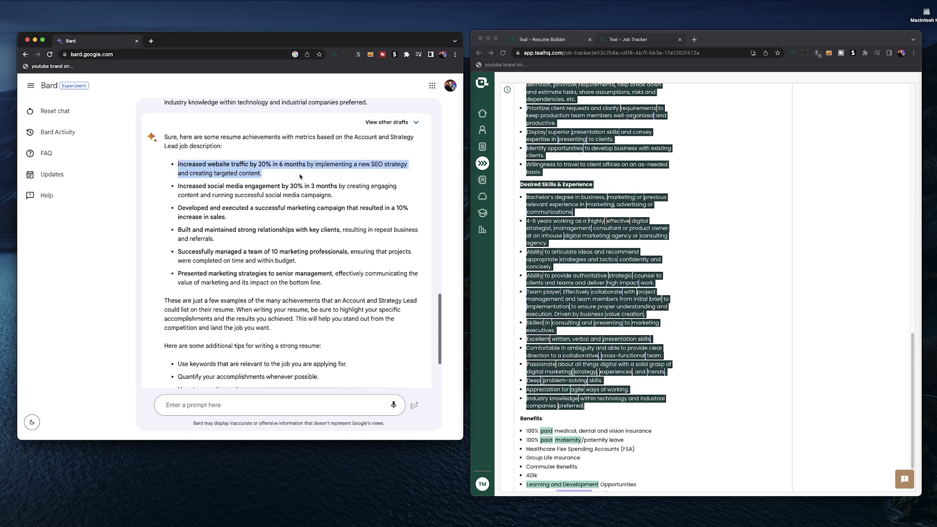
# - Return to Teal's new achievement editor and view its achievement-writing suggestions
pyautogui.click(779, 205)
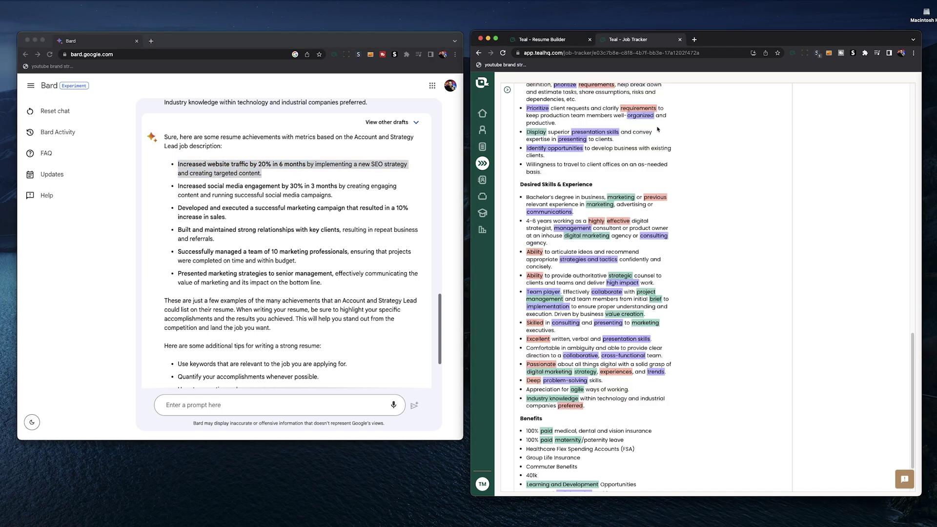
pyautogui.click(569, 44)
pyautogui.click(281, 179)
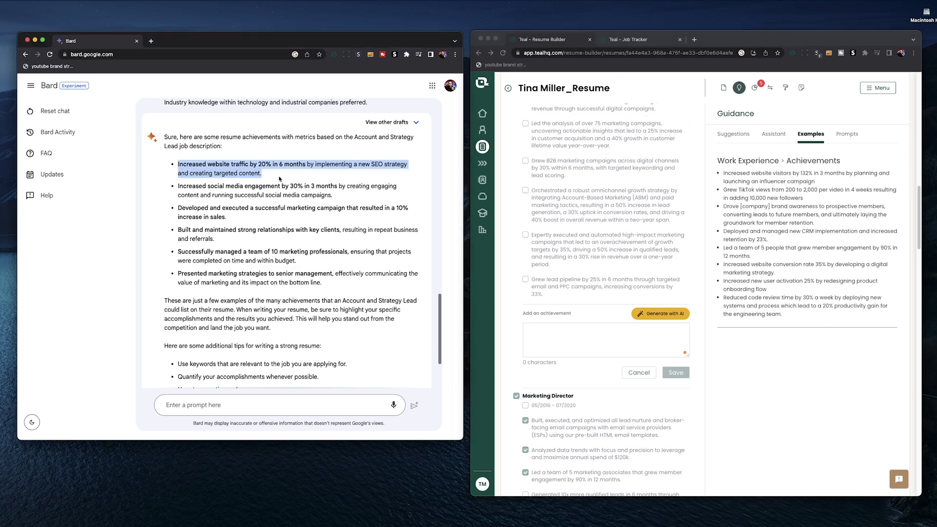
pyautogui.click(883, 225)
pyautogui.click(733, 133)
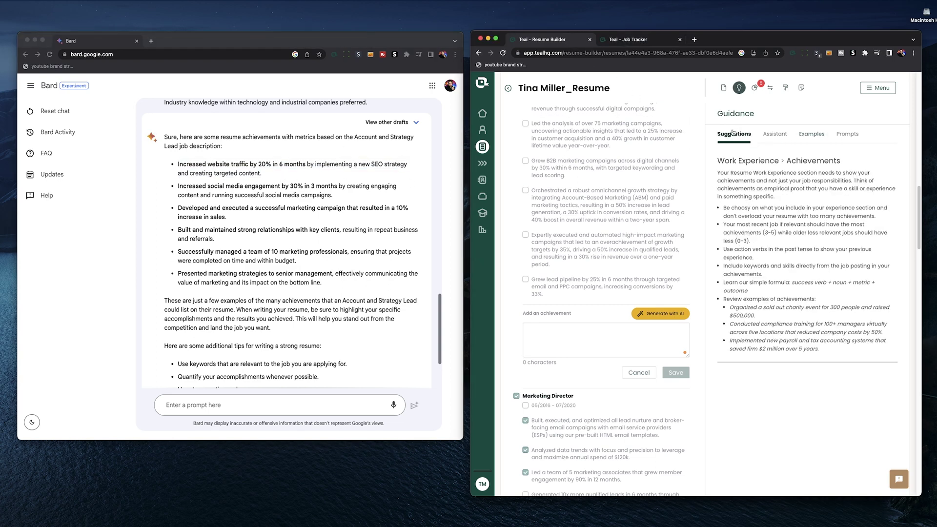
pyautogui.click(724, 88)
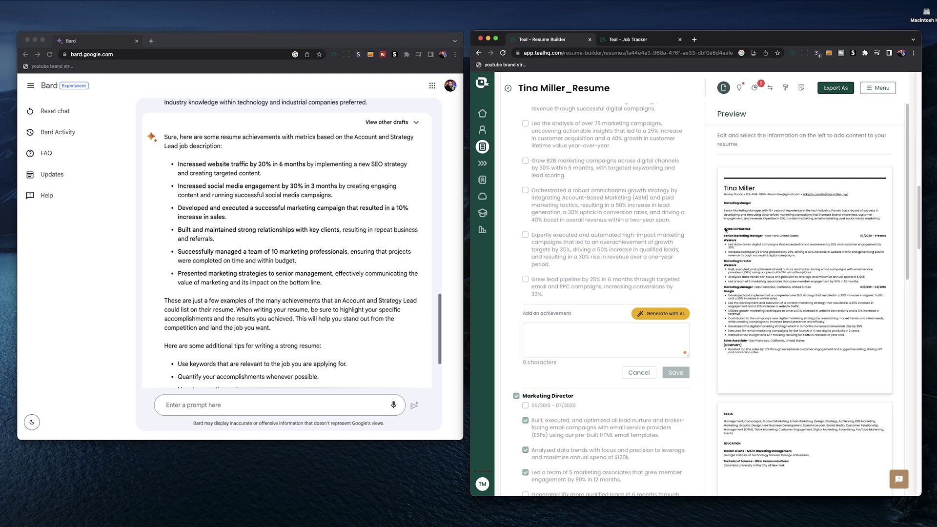
# - Paste Bard's 'Increased website traffic by 20%' bullet into the new achievement and save it
pyautogui.tripleClick(188, 165)
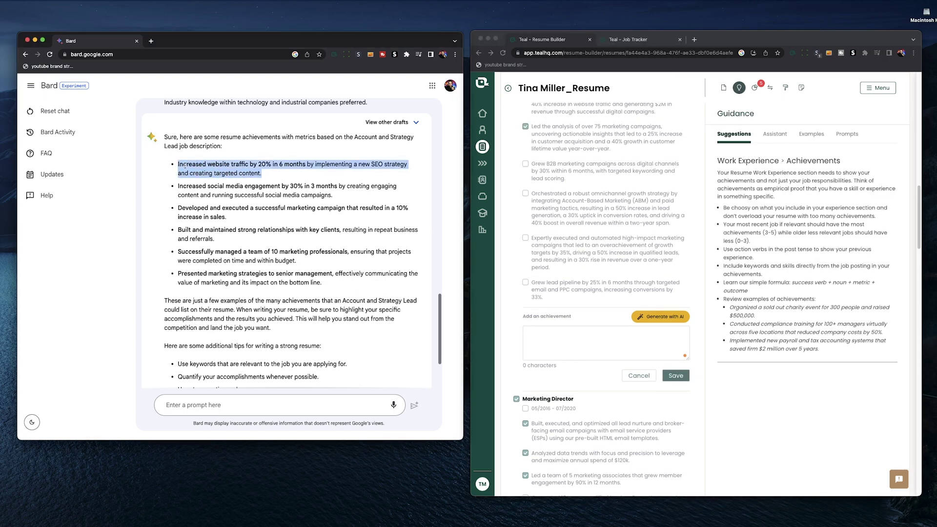
pyautogui.rightClick(188, 165)
pyautogui.click(203, 183)
pyautogui.rightClick(534, 332)
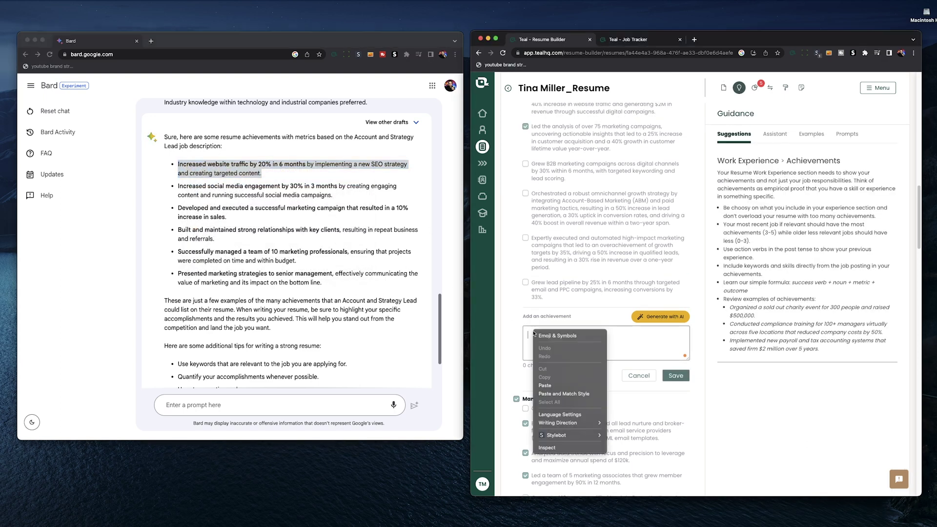
pyautogui.click(551, 386)
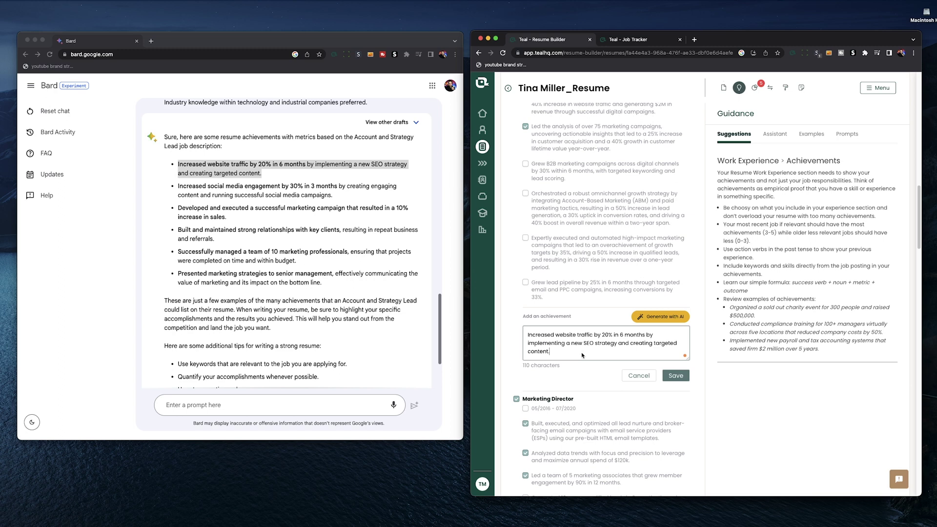
pyautogui.moveTo(583, 345); pyautogui.dragTo(653, 351)
pyautogui.click(638, 347)
pyautogui.moveTo(527, 335); pyautogui.dragTo(646, 337)
pyautogui.click(605, 358)
pyautogui.click(606, 359)
pyautogui.click(675, 375)
# - Include the Grew B2B bullet and exclude the Led the analysis bullet in the resume
pyautogui.click(724, 87)
pyautogui.moveTo(464, 267); pyautogui.dragTo(350, 267)
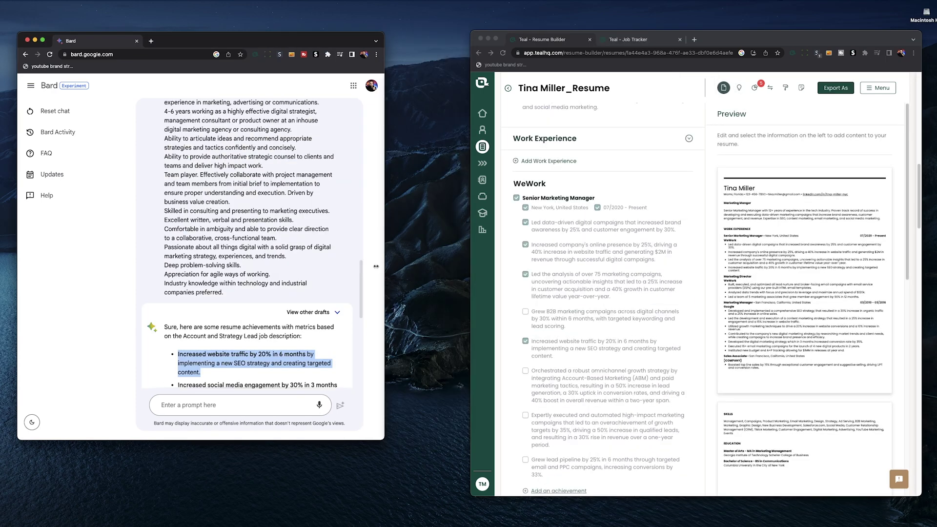
pyautogui.moveTo(470, 267); pyautogui.dragTo(358, 267)
pyautogui.click(412, 282)
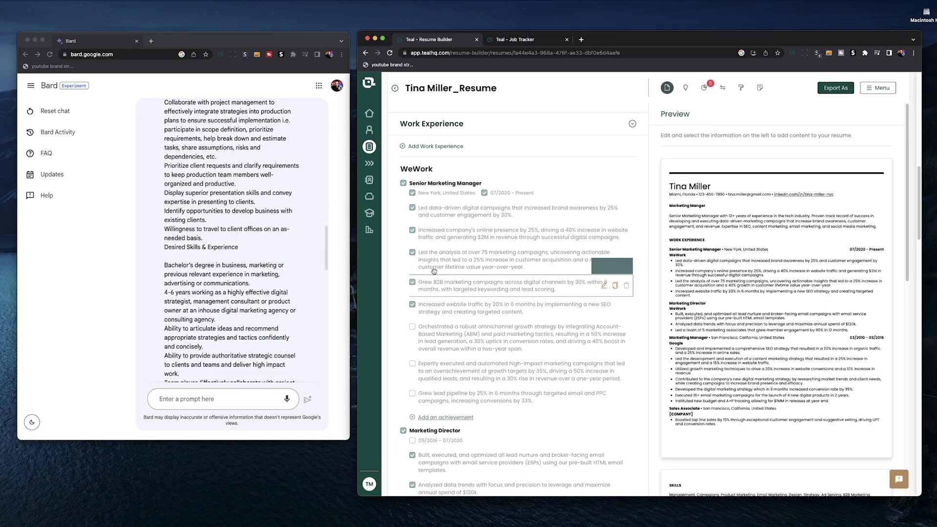
pyautogui.click(412, 253)
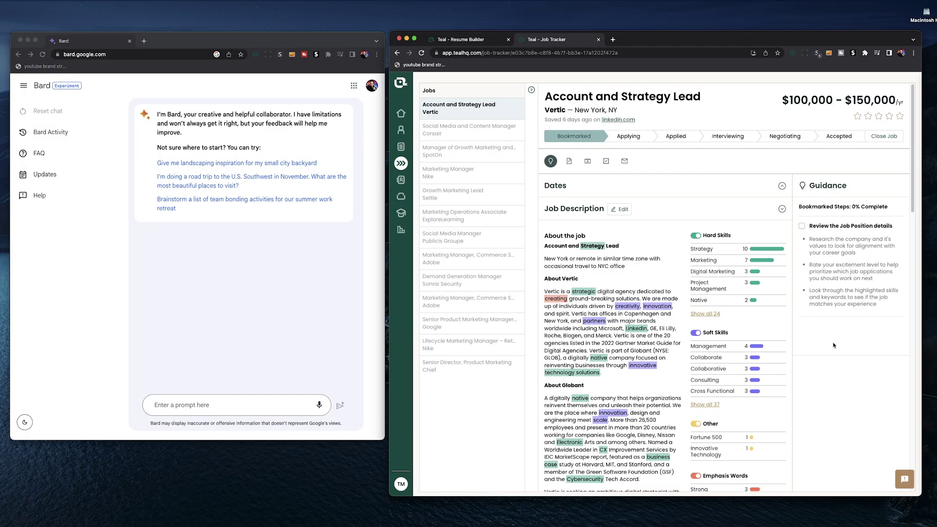
# - Compose Bard's relevant-skills prompt with the Account and Strategy Lead job description pasted in
pyautogui.moveTo(920, 165); pyautogui.dragTo(920, 252)
pyautogui.scroll(10, 666, 255)
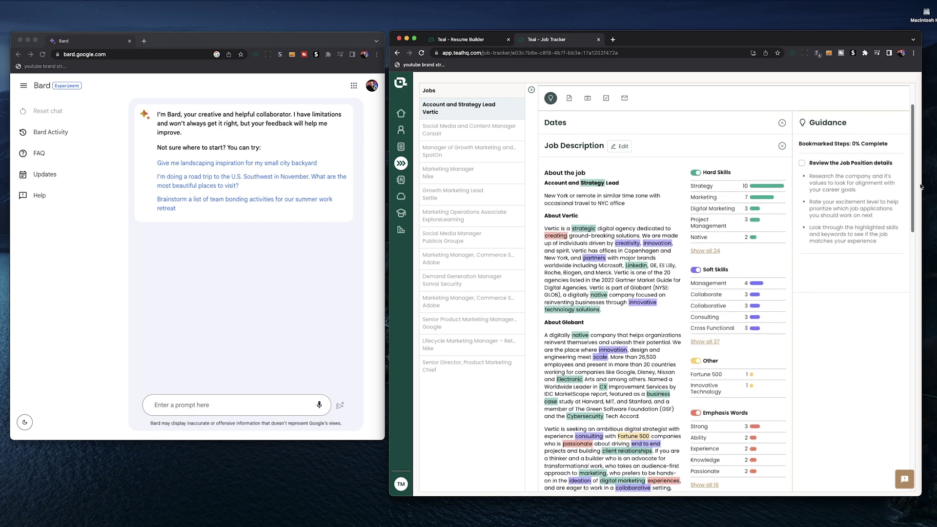
pyautogui.scroll(1, 663, 255)
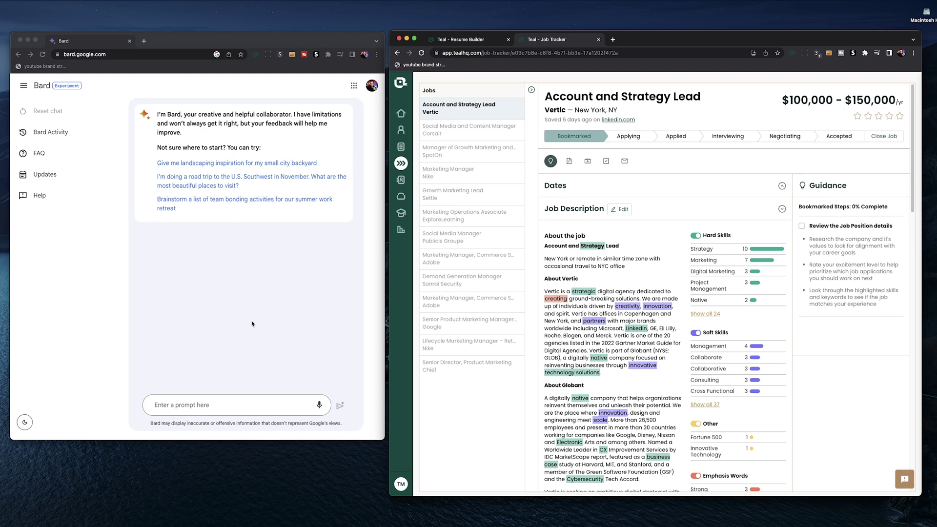
pyautogui.click(207, 393)
pyautogui.press('super+v')
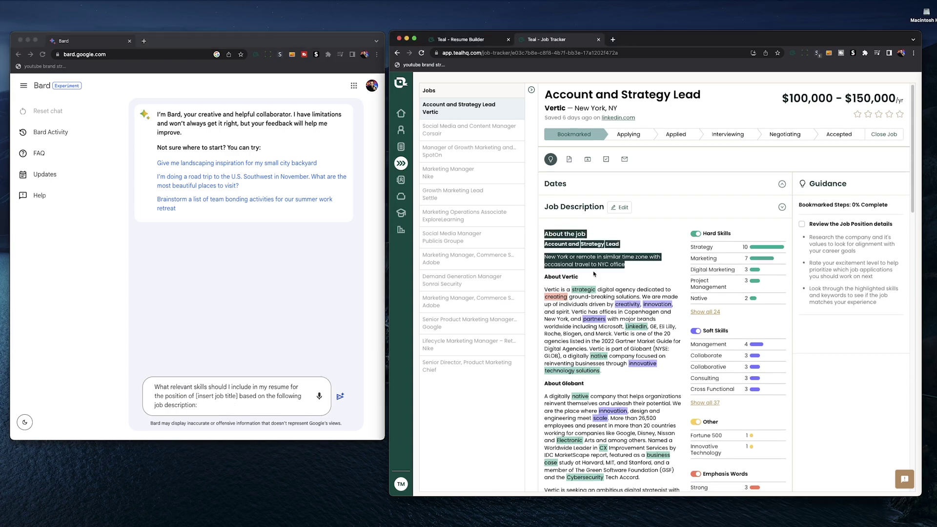
pyautogui.moveTo(594, 274); pyautogui.dragTo(633, 342)
pyautogui.rightClick(567, 247)
pyautogui.click(576, 265)
pyautogui.click(218, 406)
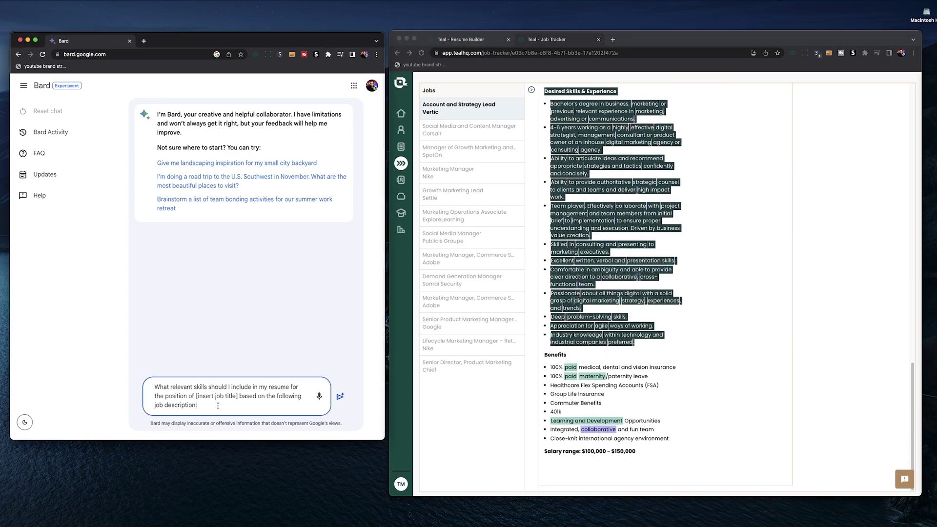
pyautogui.hotkey('shift', 'Return')
pyautogui.hotkey('shift', 'Return')
pyautogui.press('super+v')
# - Fill in the 'Account and Strategy Lead' job title, send the skills request, and return to Teal
pyautogui.click(459, 104)
pyautogui.moveTo(701, 96); pyautogui.dragTo(549, 102)
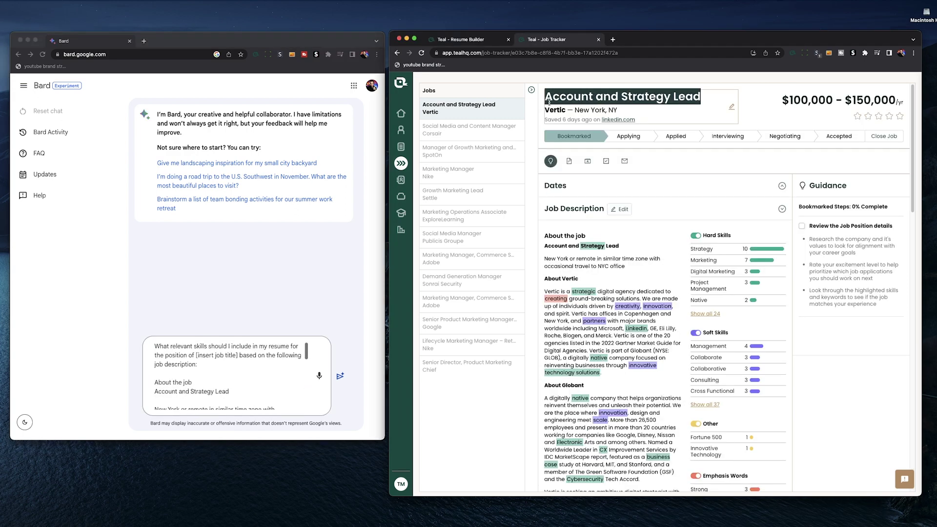
pyautogui.press('super+c')
pyautogui.moveTo(195, 355); pyautogui.dragTo(273, 356)
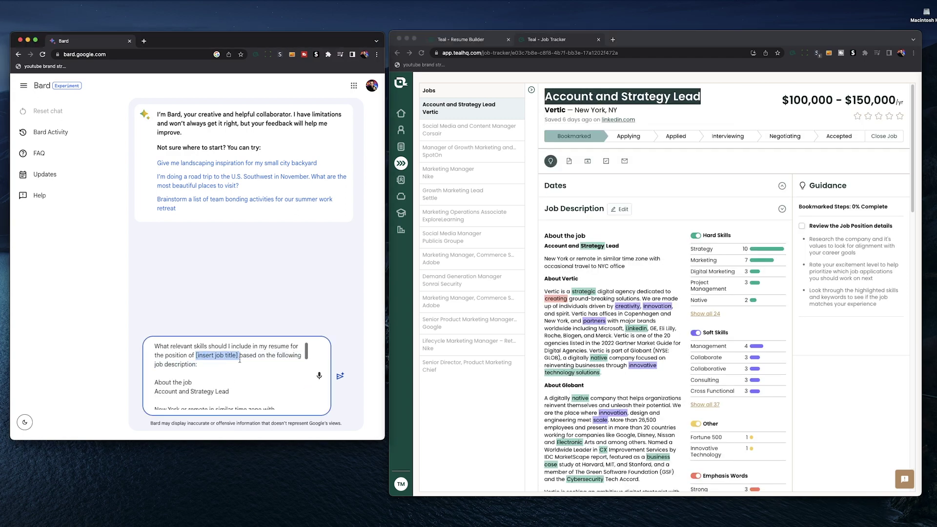
pyautogui.press('super+v')
pyautogui.click(341, 376)
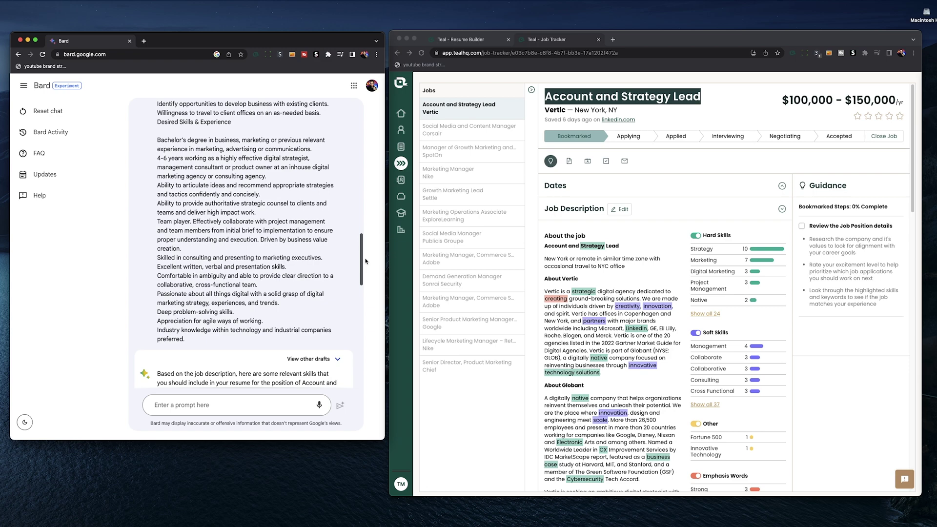
pyautogui.scroll(-2, 368, 303)
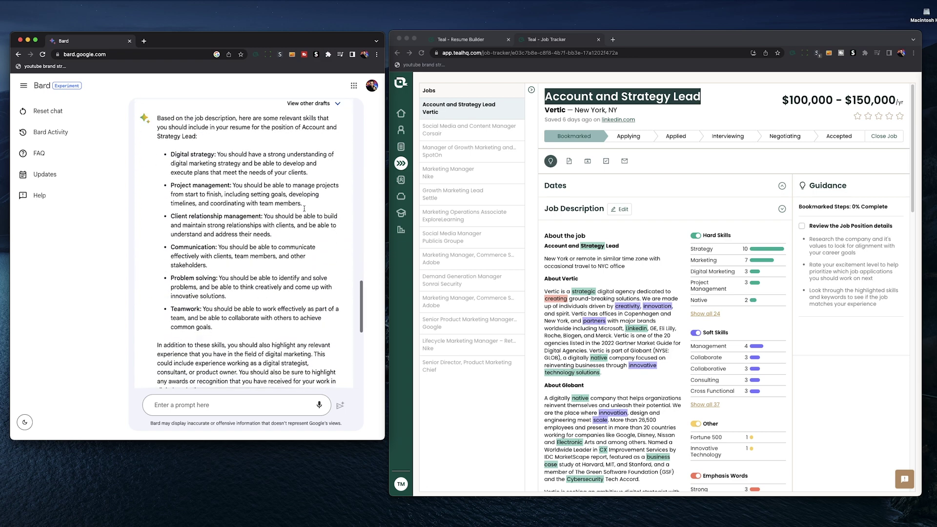
pyautogui.click(551, 179)
pyautogui.scroll(-2, 551, 179)
pyautogui.click(465, 41)
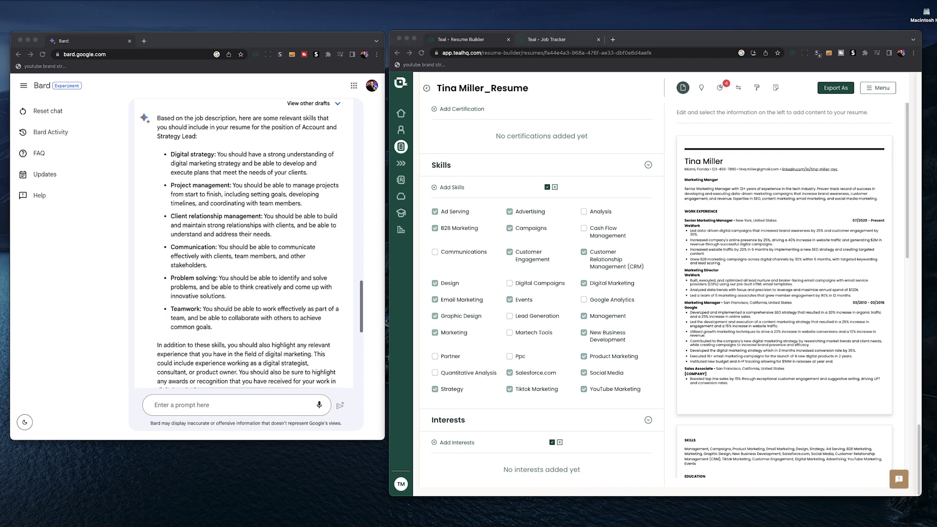
# - Review the resume summary and the Georgia Tech education entry, leaving both unchanged
pyautogui.click(699, 195)
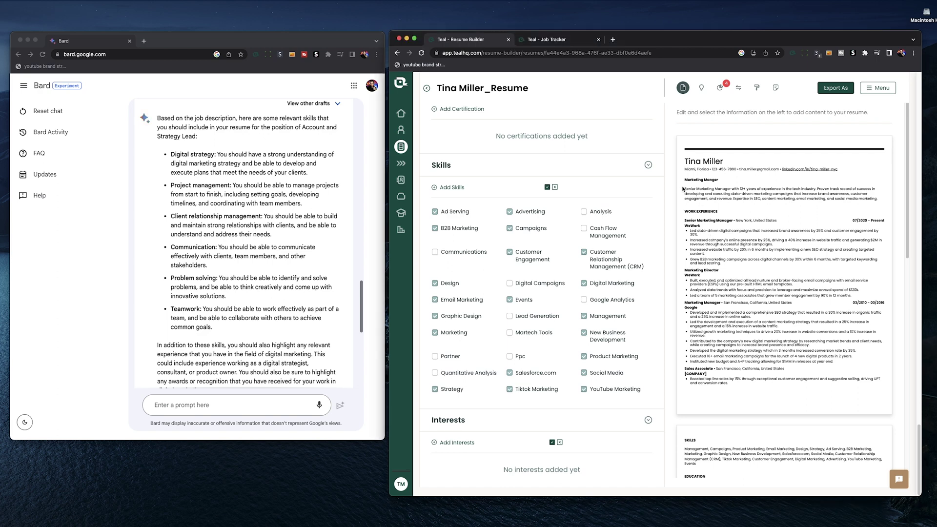
pyautogui.moveTo(684, 190); pyautogui.dragTo(865, 210)
pyautogui.click(785, 219)
pyautogui.scroll(6, 537, 264)
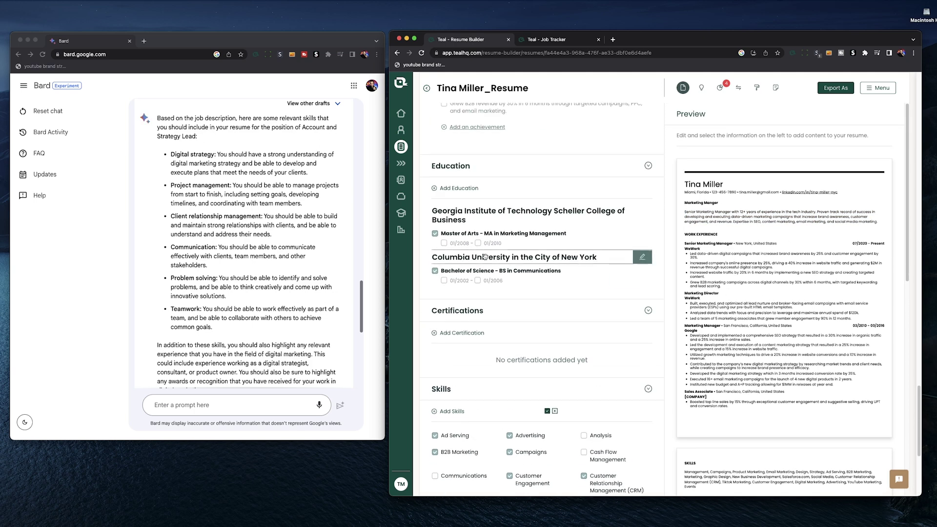
pyautogui.click(488, 207)
pyautogui.click(476, 391)
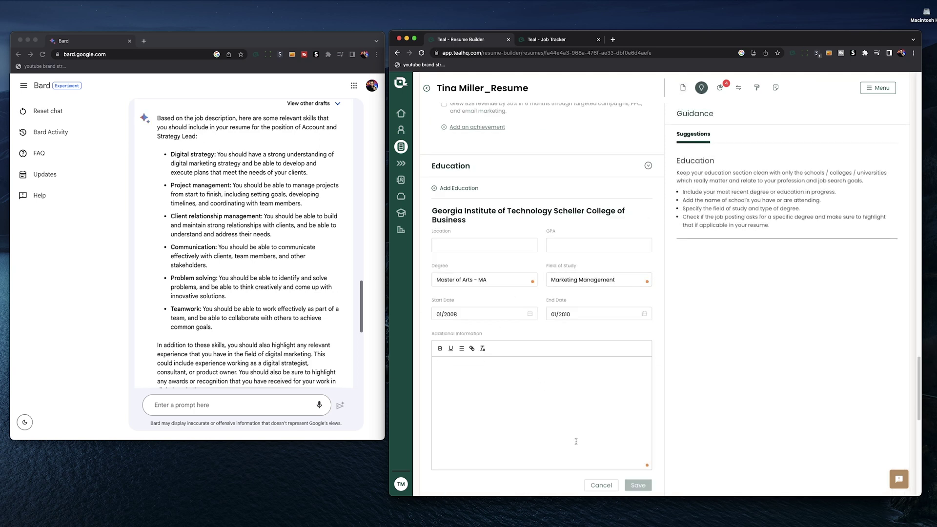
pyautogui.click(601, 485)
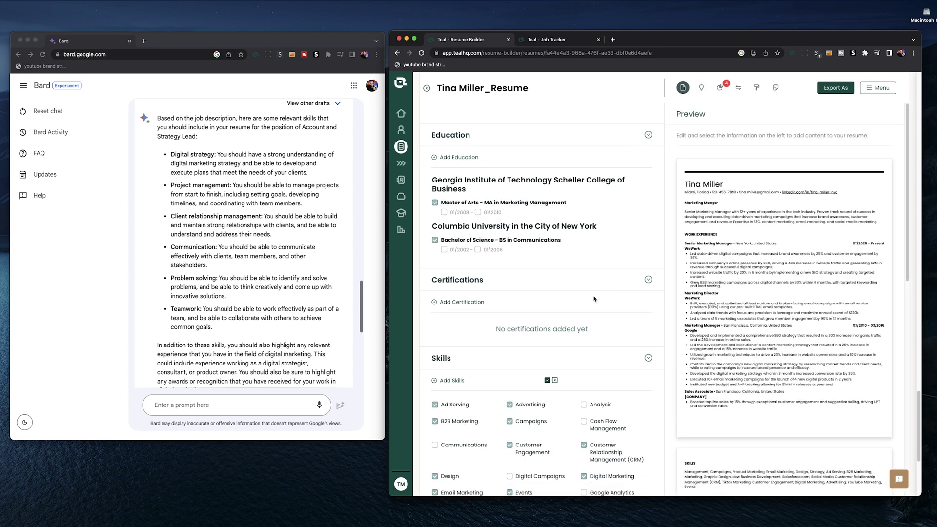
pyautogui.scroll(-4, 594, 299)
# - Add the skills Digital Strategy, Project Management, Communication and Problem Solving
pyautogui.click(452, 208)
pyautogui.write('Digital Strategy, Project M')
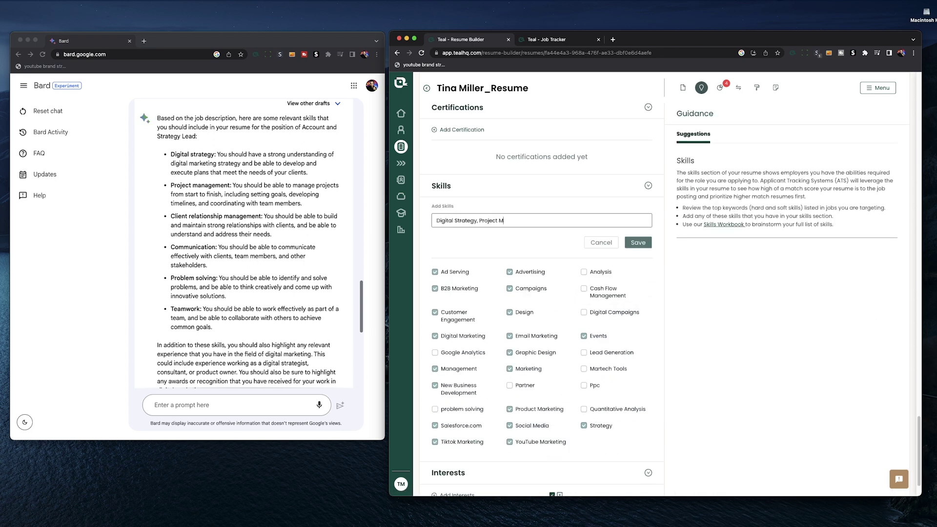
pyautogui.write('anagement, Communication, Problem Solving')
pyautogui.press('Return')
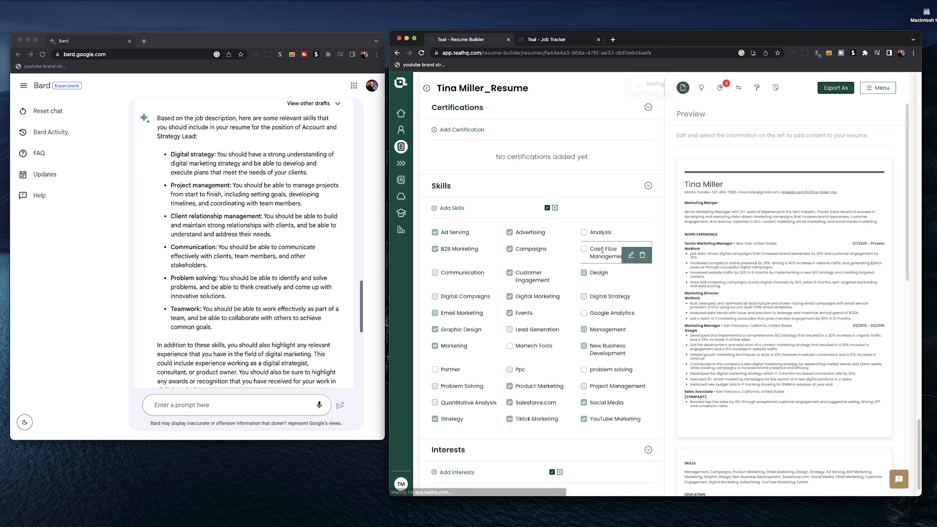
pyautogui.scroll(-1, 754, 337)
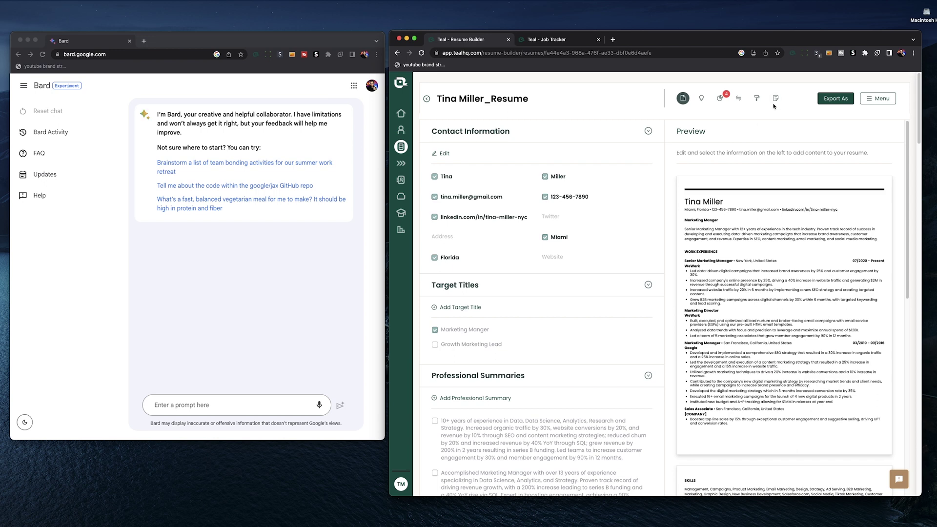
# - Paste the cover-letter request and the job description into a new Bard prompt
pyautogui.click(775, 98)
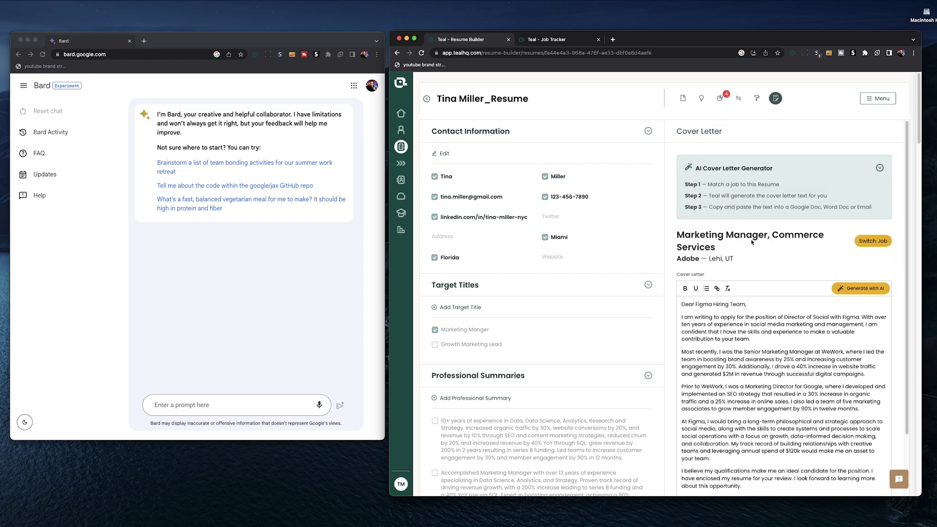
pyautogui.click(683, 98)
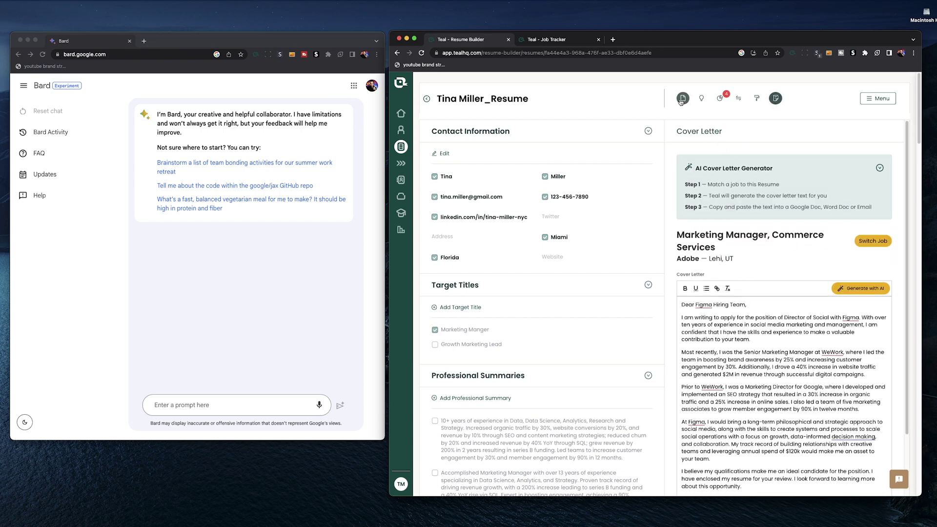
pyautogui.click(168, 405)
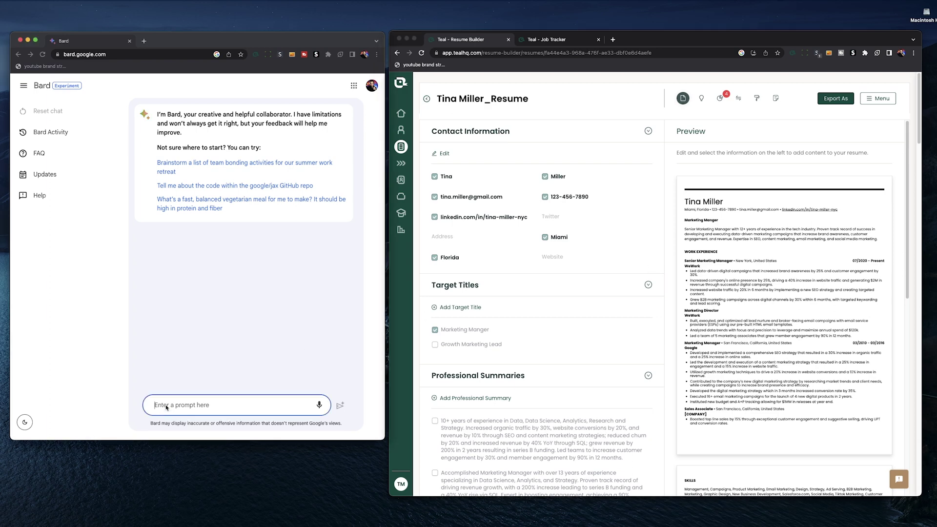
pyautogui.press('super+v')
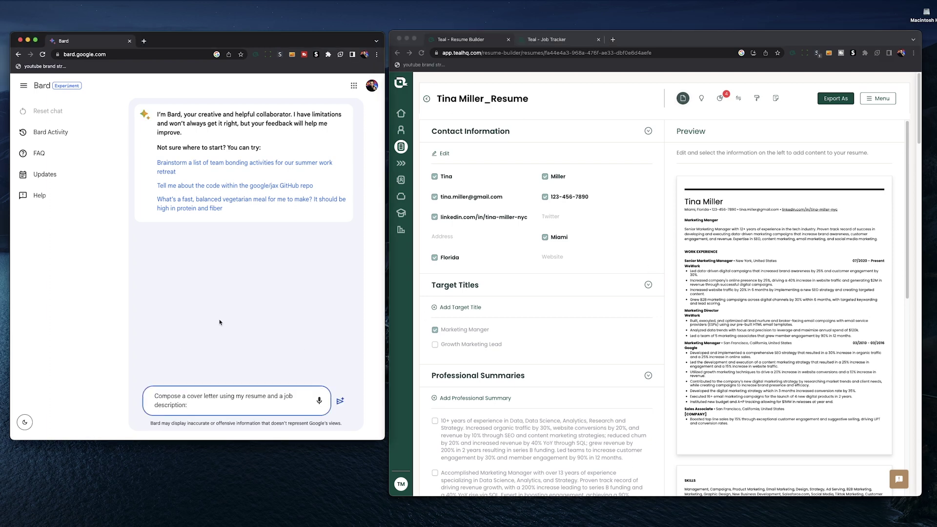
pyautogui.press('super+v')
pyautogui.click(774, 313)
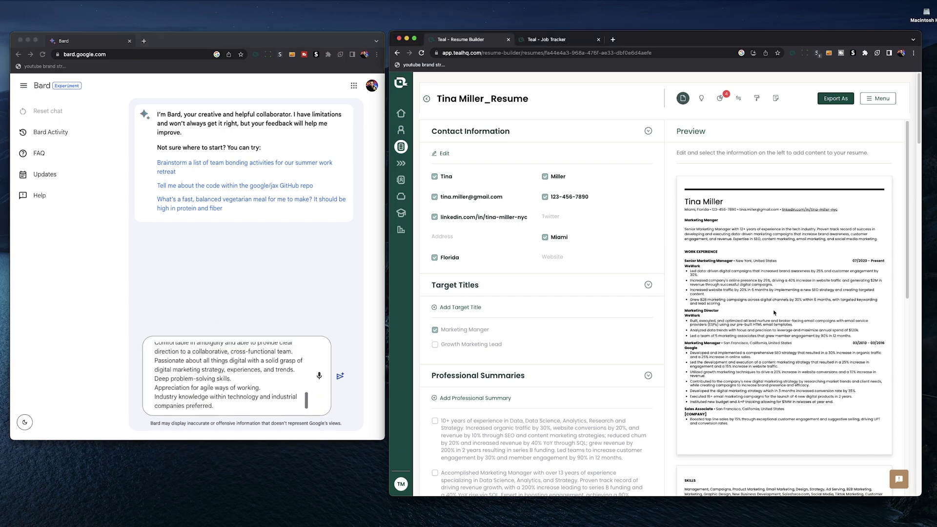
pyautogui.click(565, 43)
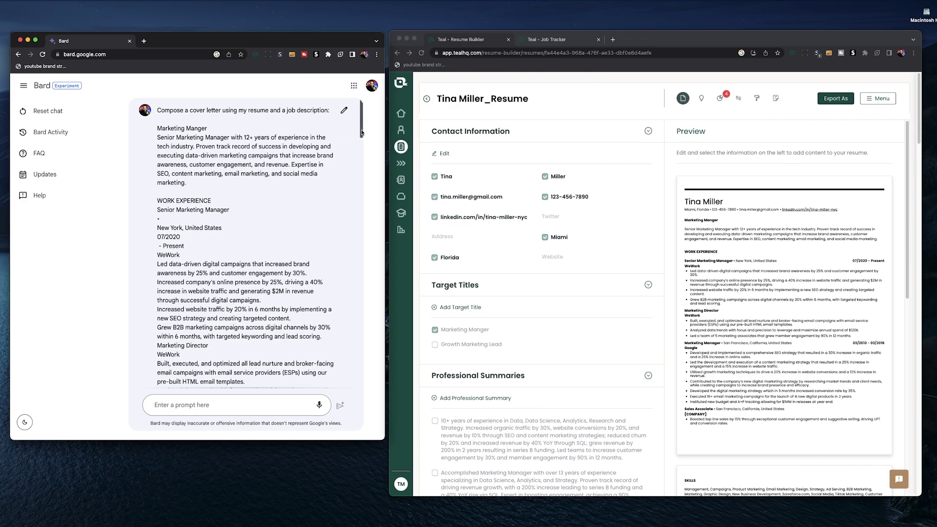
# - Read through Bard's Vertic Account and Strategy Lead cover letter, then select all of it
pyautogui.moveTo(363, 137); pyautogui.dragTo(367, 366)
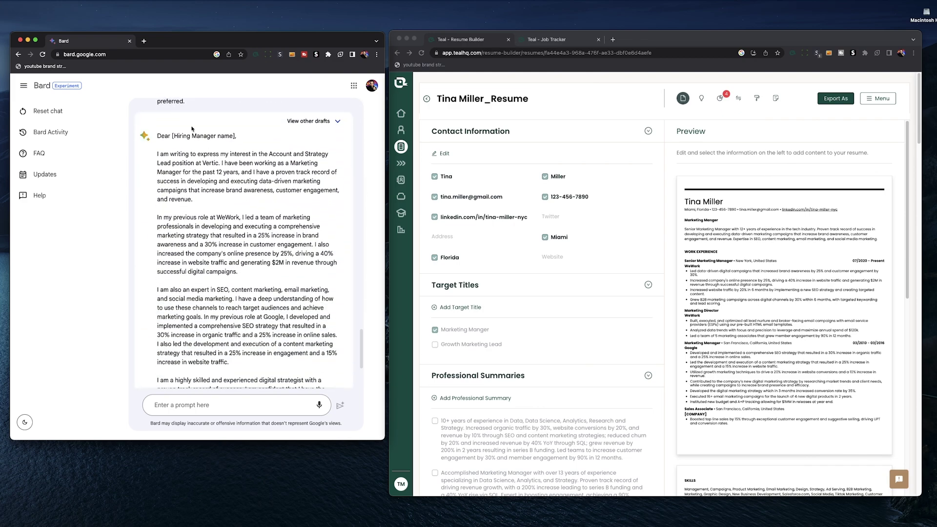
pyautogui.moveTo(173, 136); pyautogui.dragTo(235, 137)
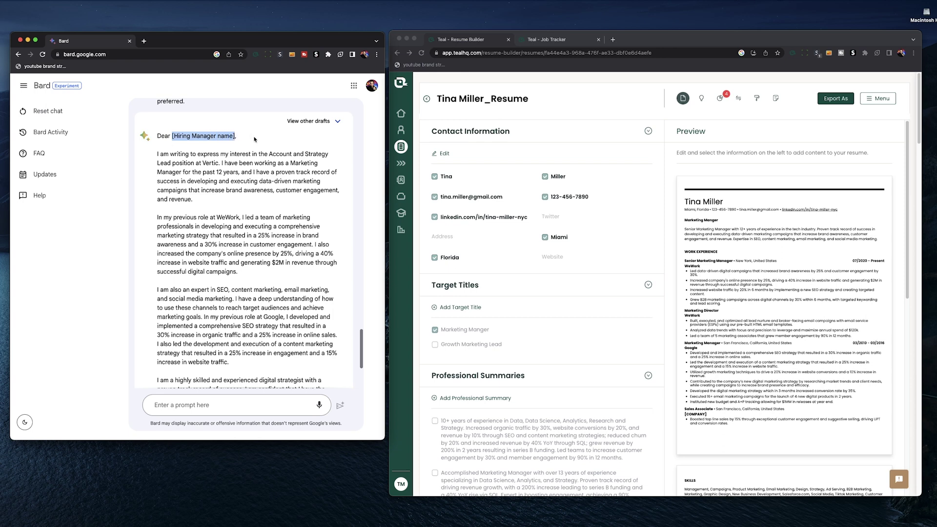
pyautogui.click(254, 139)
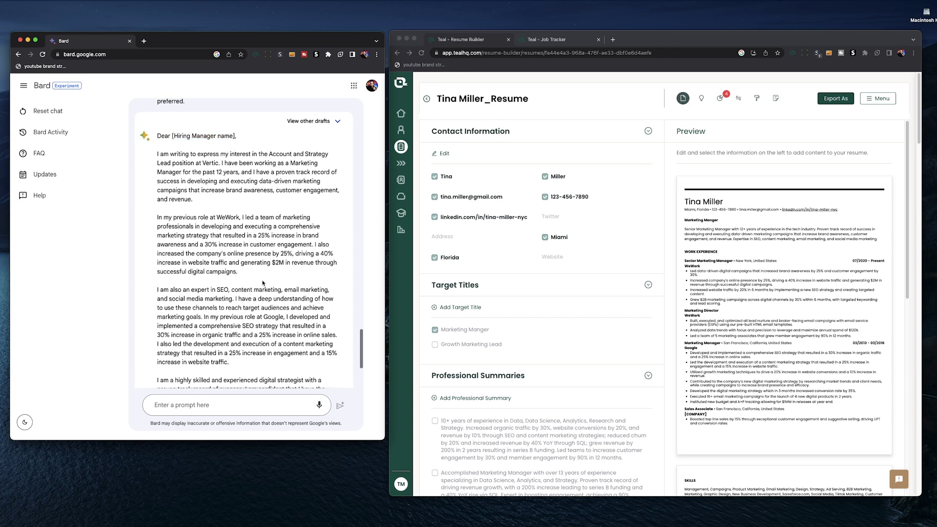
pyautogui.scroll(-5, 215, 225)
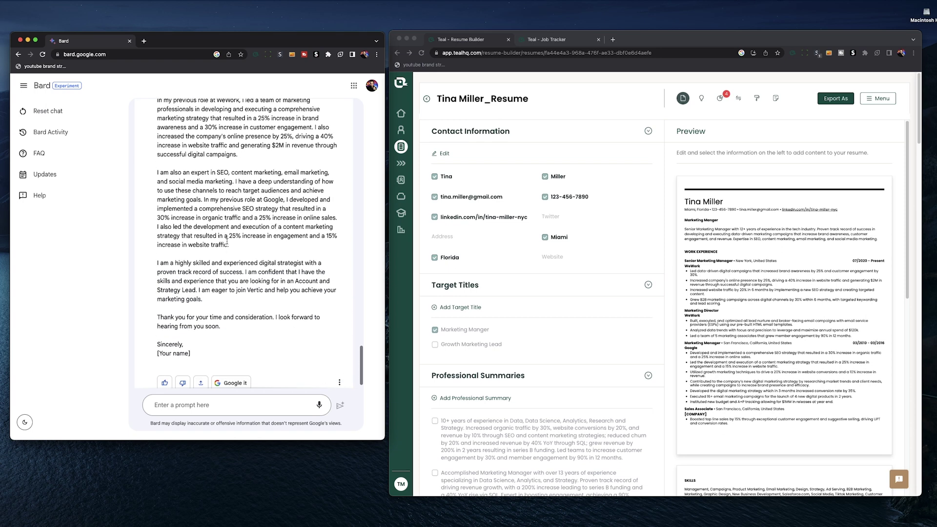
pyautogui.click(845, 244)
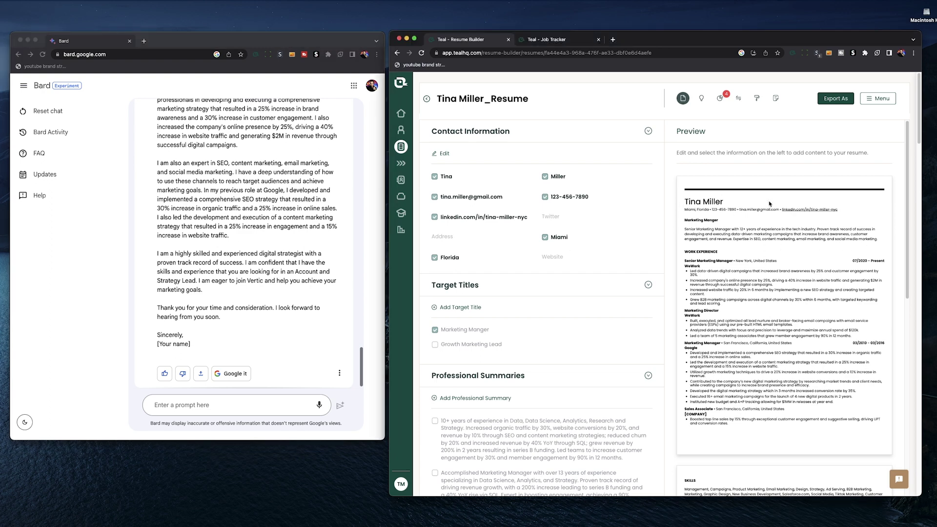
pyautogui.click(248, 264)
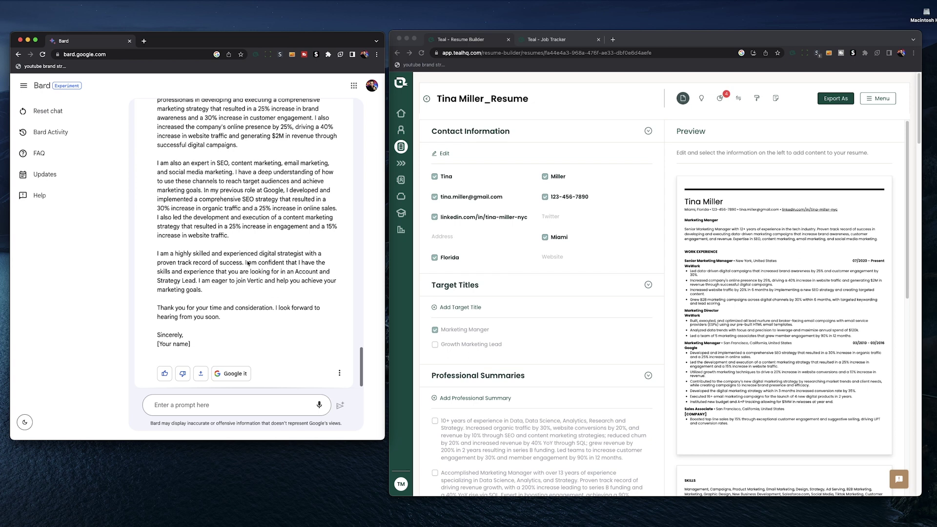
pyautogui.scroll(5, 254, 295)
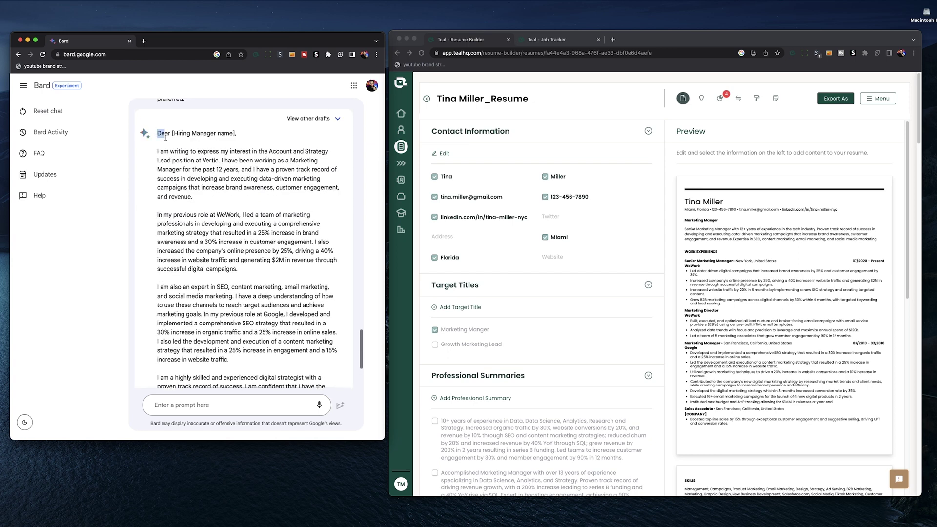
pyautogui.moveTo(166, 138); pyautogui.dragTo(193, 374)
# - Copy Bard's cover letter and paste it into the Account and Strategy Lead job's notes
pyautogui.rightClick(176, 230)
pyautogui.click(195, 251)
pyautogui.click(554, 44)
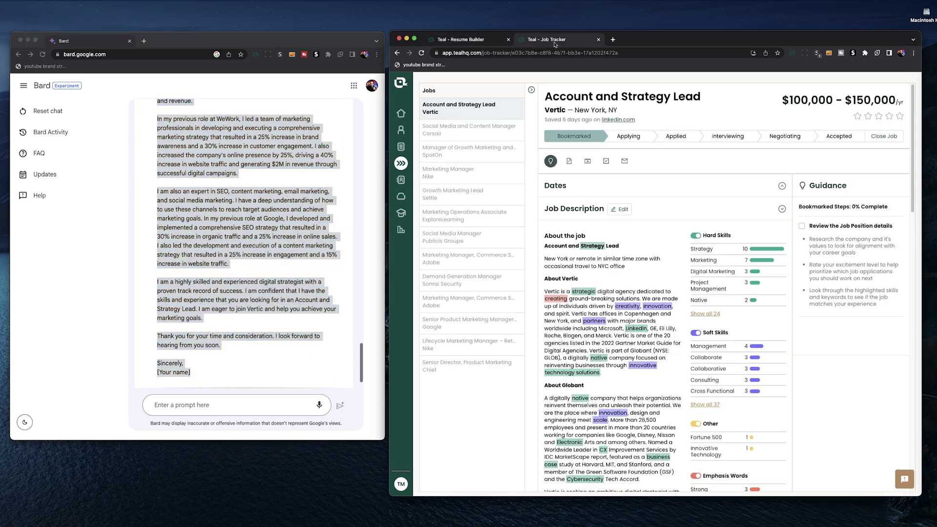
pyautogui.click(569, 161)
pyautogui.rightClick(770, 227)
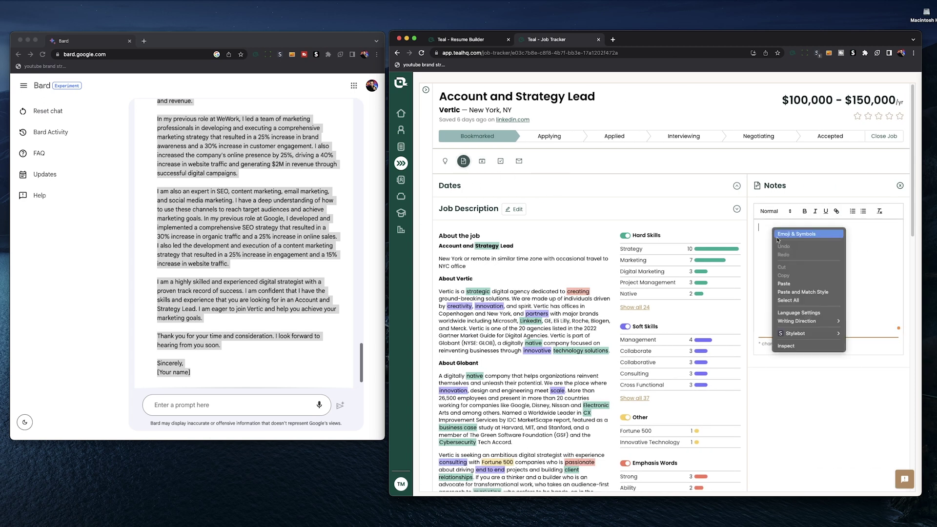
pyautogui.click(800, 284)
pyautogui.scroll(10, 813, 278)
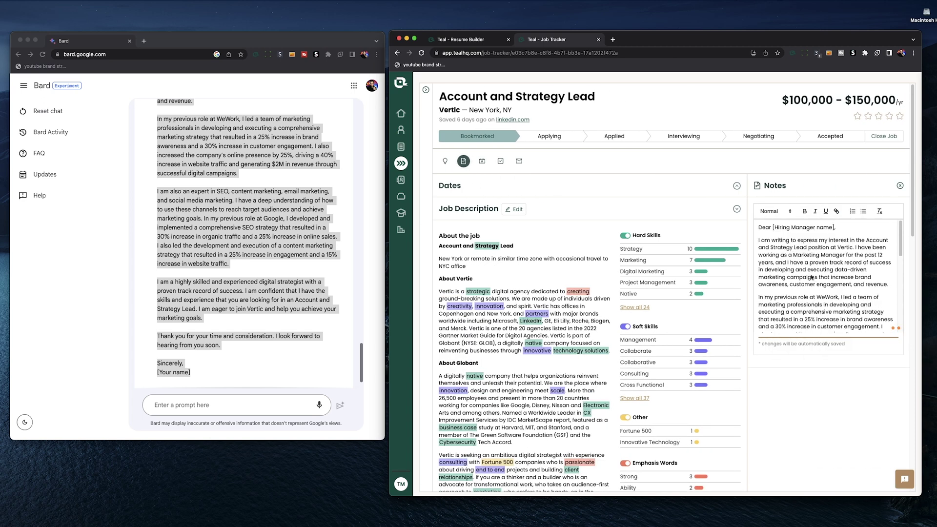
# - Clear the Bard selection and return to Teal's Job Tracker home dashboard
pyautogui.click(485, 42)
pyautogui.click(366, 234)
pyautogui.click(276, 229)
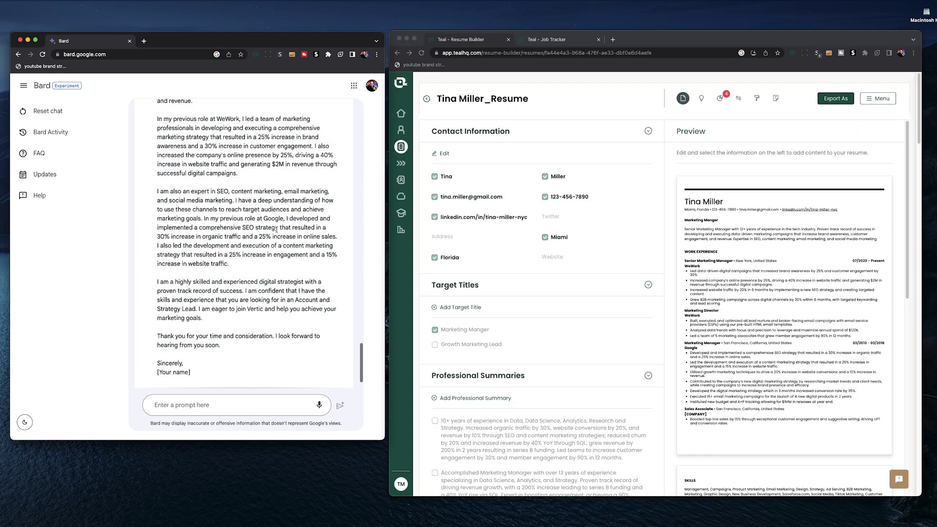
pyautogui.click(910, 180)
pyautogui.scroll(-2, 910, 181)
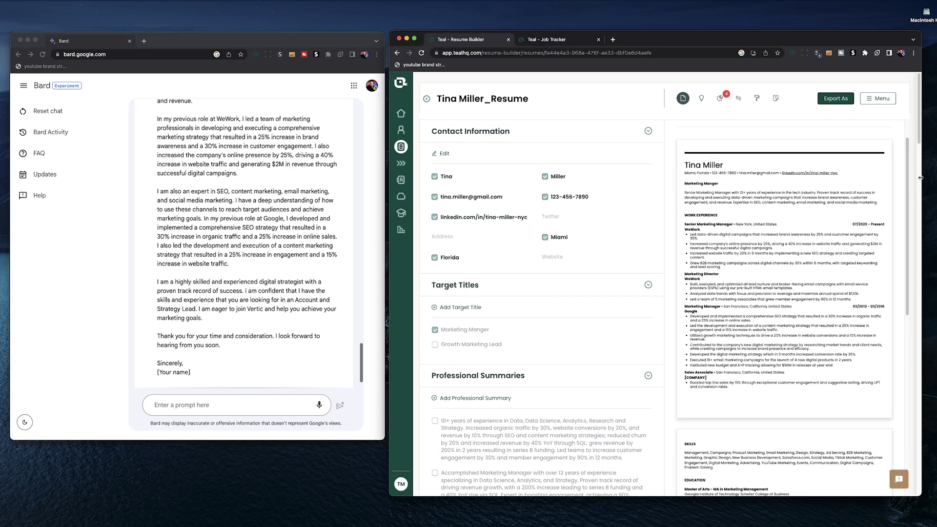
pyautogui.scroll(-2, 508, 335)
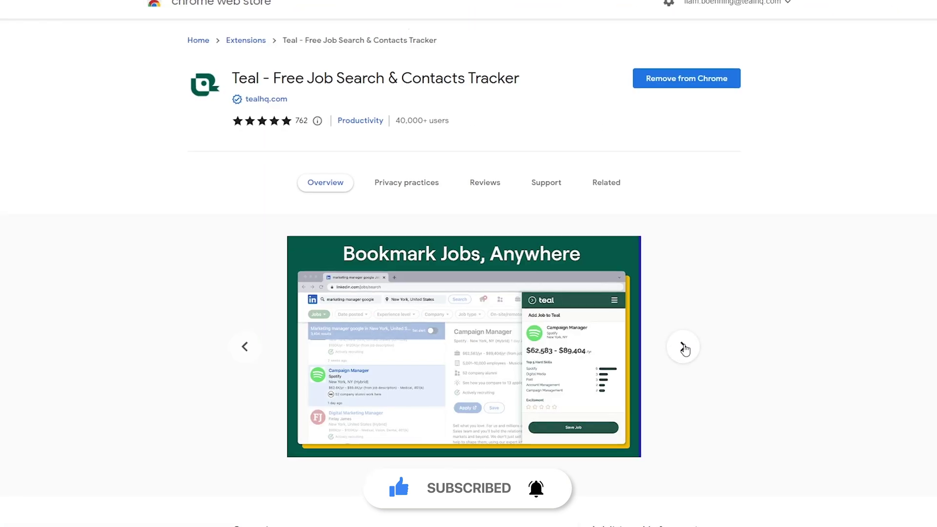
# - Advance the extension's feature carousel two slides to Save Contacts
pyautogui.click(685, 347)
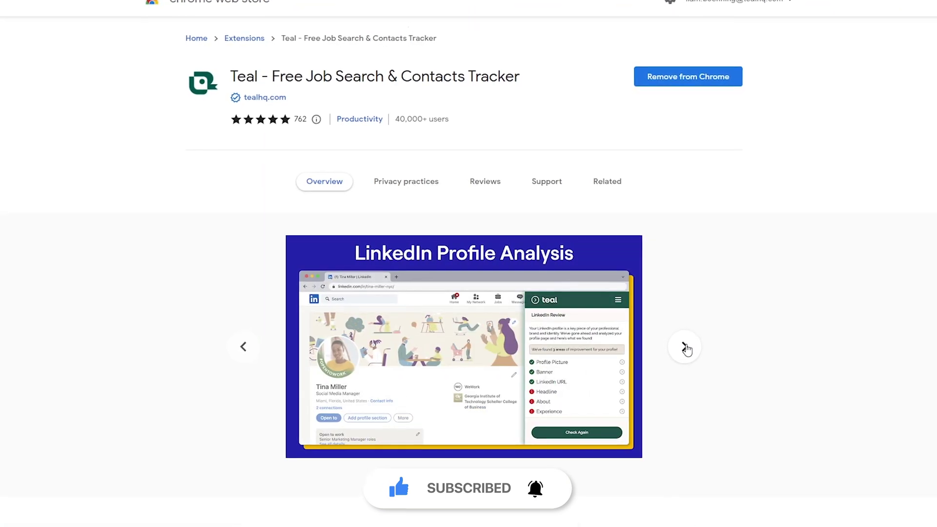
pyautogui.click(685, 348)
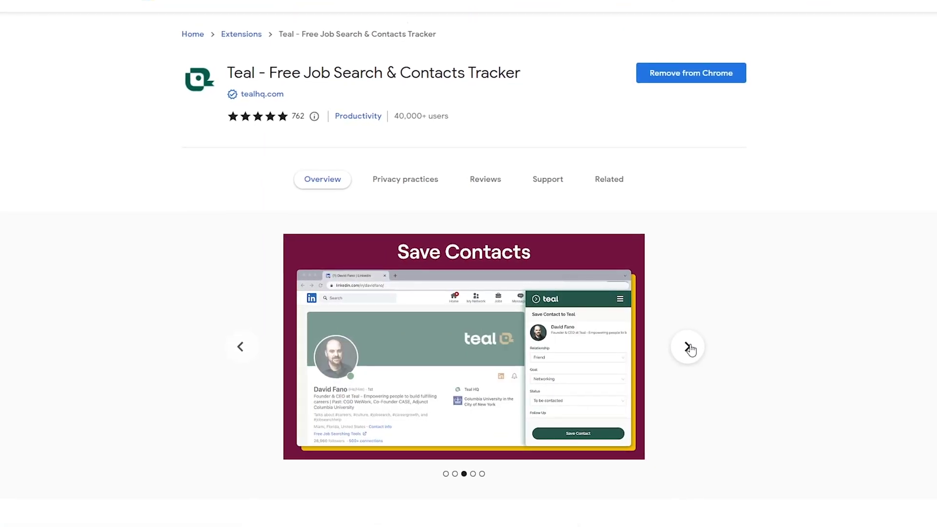